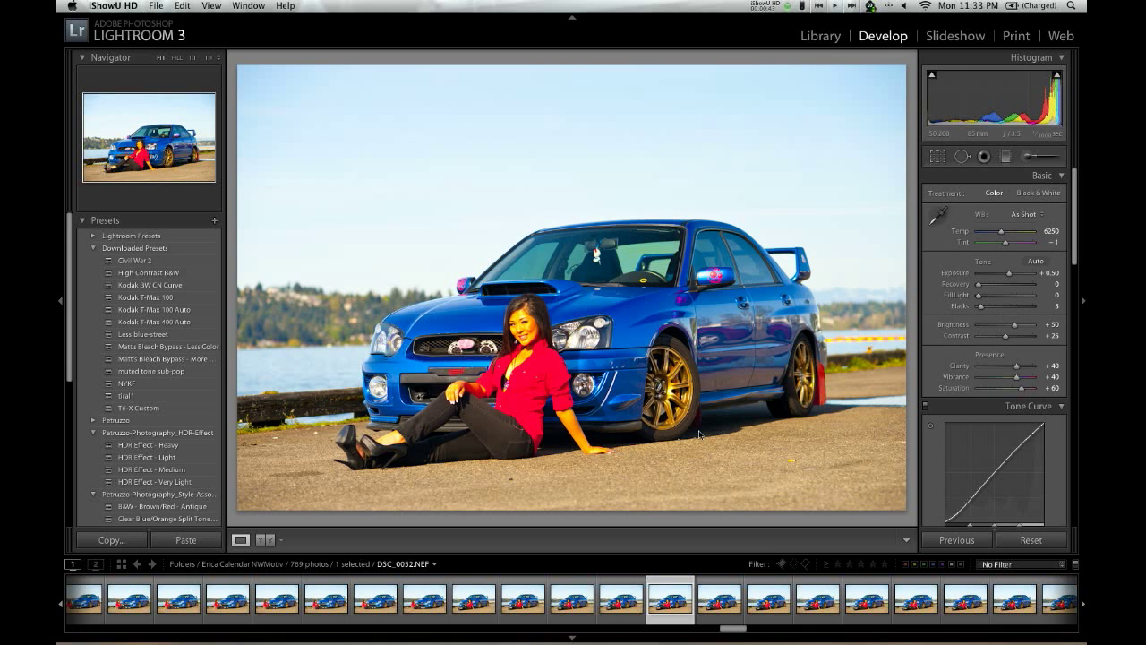
# - Use the targeted saturation adjustment on the skin and red shirt, bringing Red to -40, Orange to -17 and Yellow to -40
pyautogui.click(527, 387)
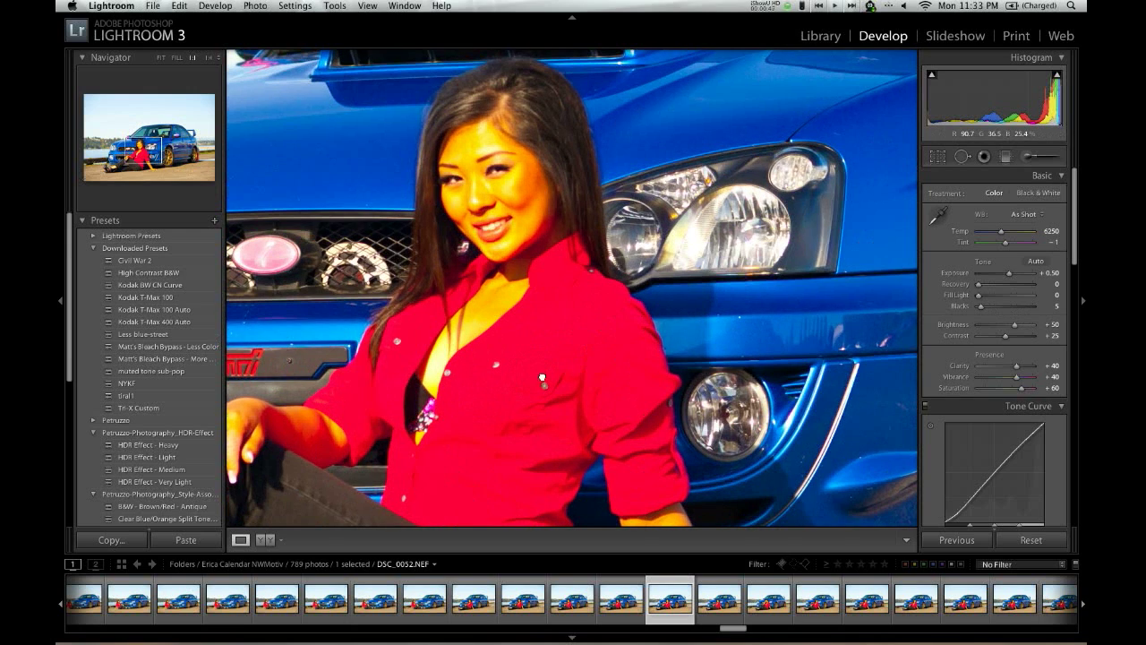
pyautogui.click(542, 379)
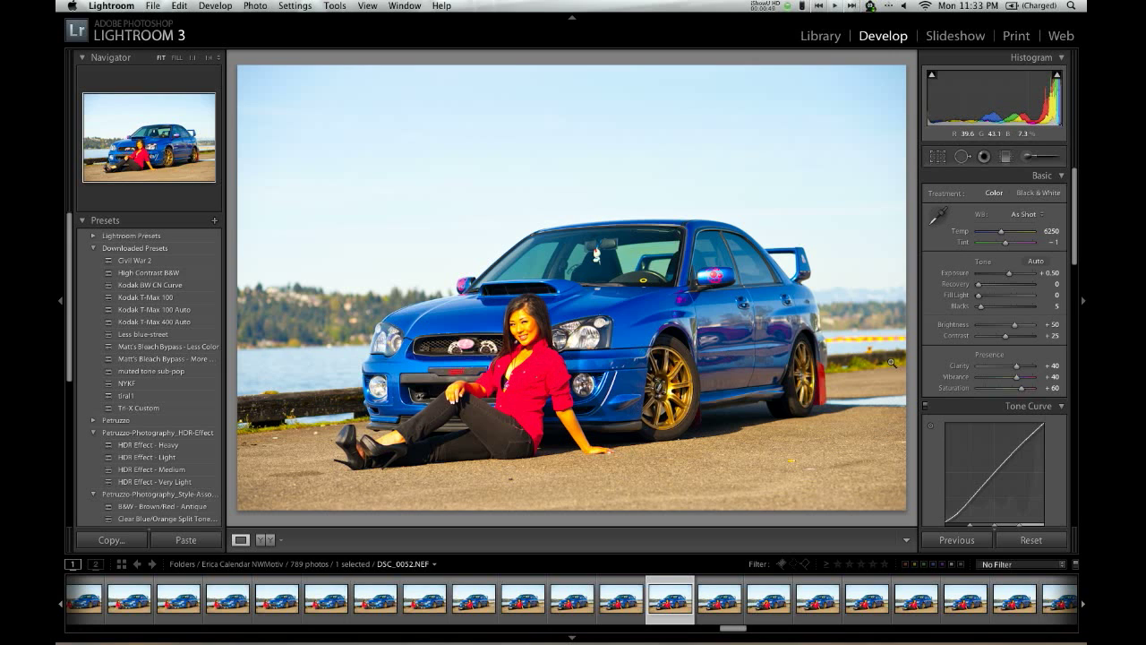
pyautogui.moveTo(1074, 251); pyautogui.dragTo(1072, 351)
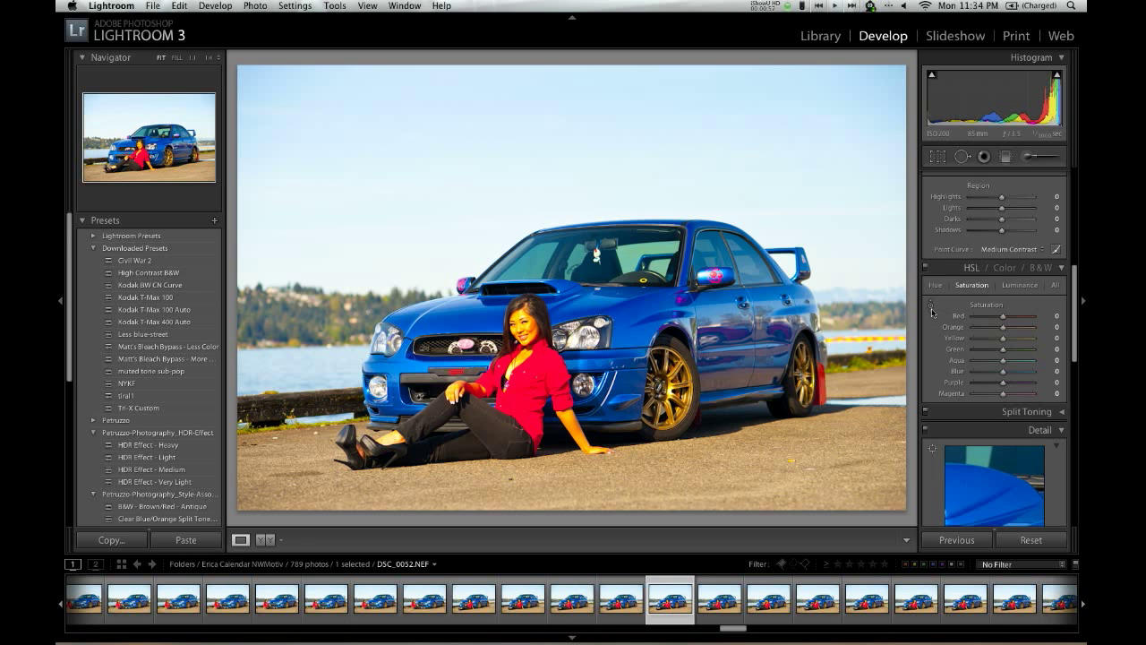
pyautogui.click(932, 310)
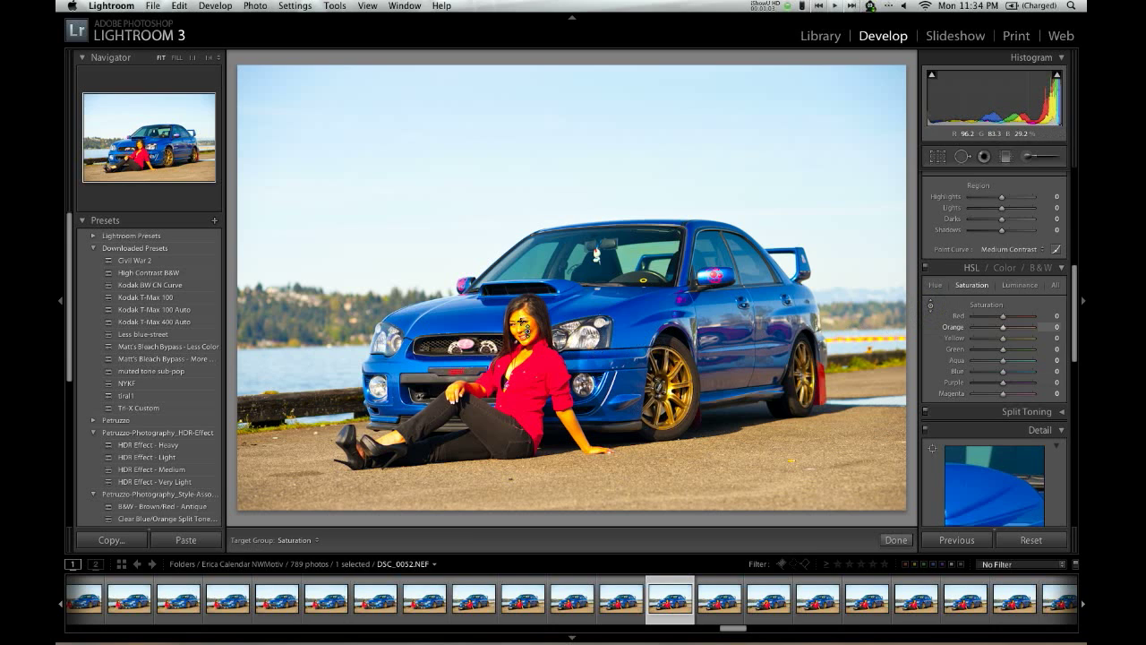
pyautogui.moveTo(522, 317); pyautogui.dragTo(526, 350)
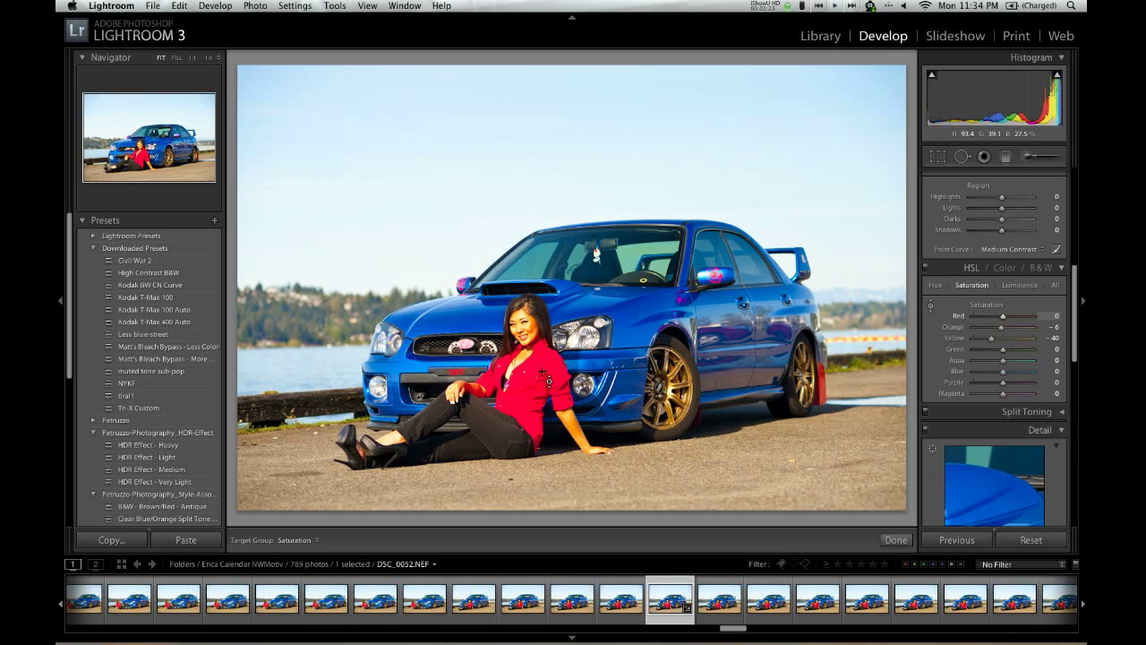
pyautogui.moveTo(548, 368); pyautogui.dragTo(544, 403)
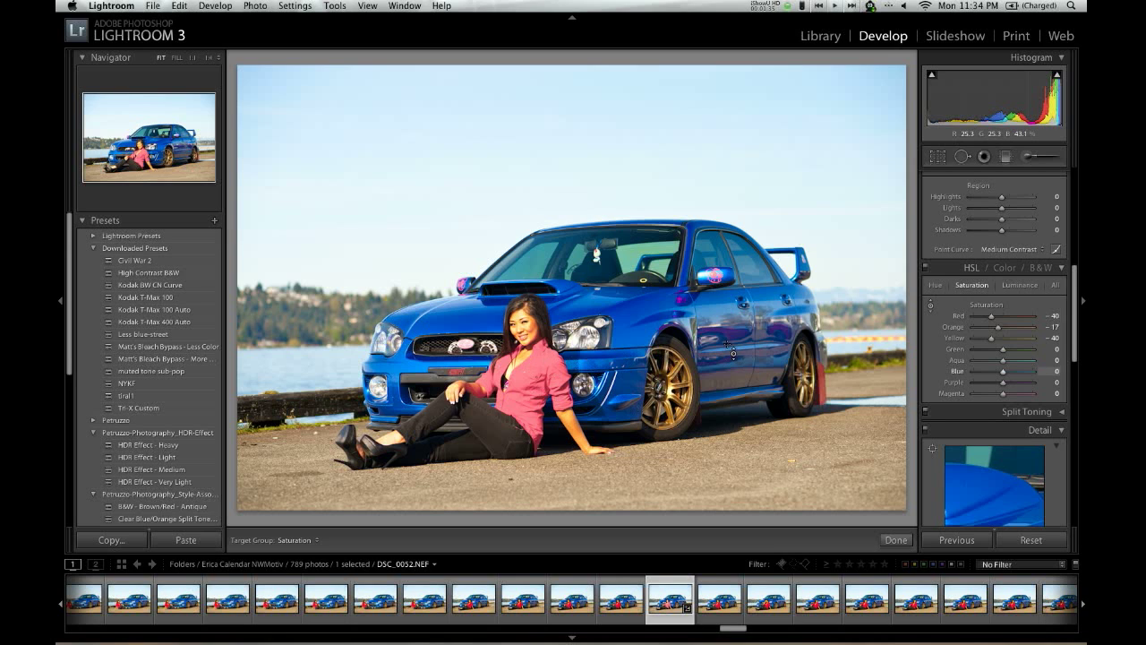
pyautogui.click(931, 305)
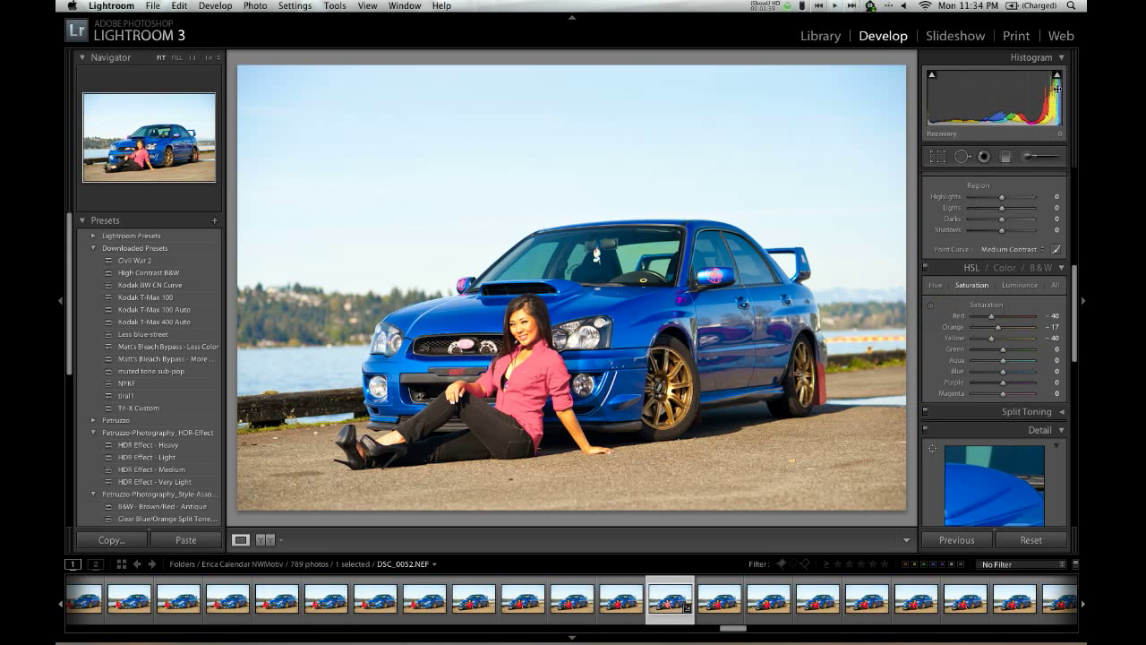
# - Turn on the highlight and shadow clipping warnings to check the photo for blown-out and blocked-up areas
pyautogui.moveTo(1057, 77)
pyautogui.click(1056, 78)
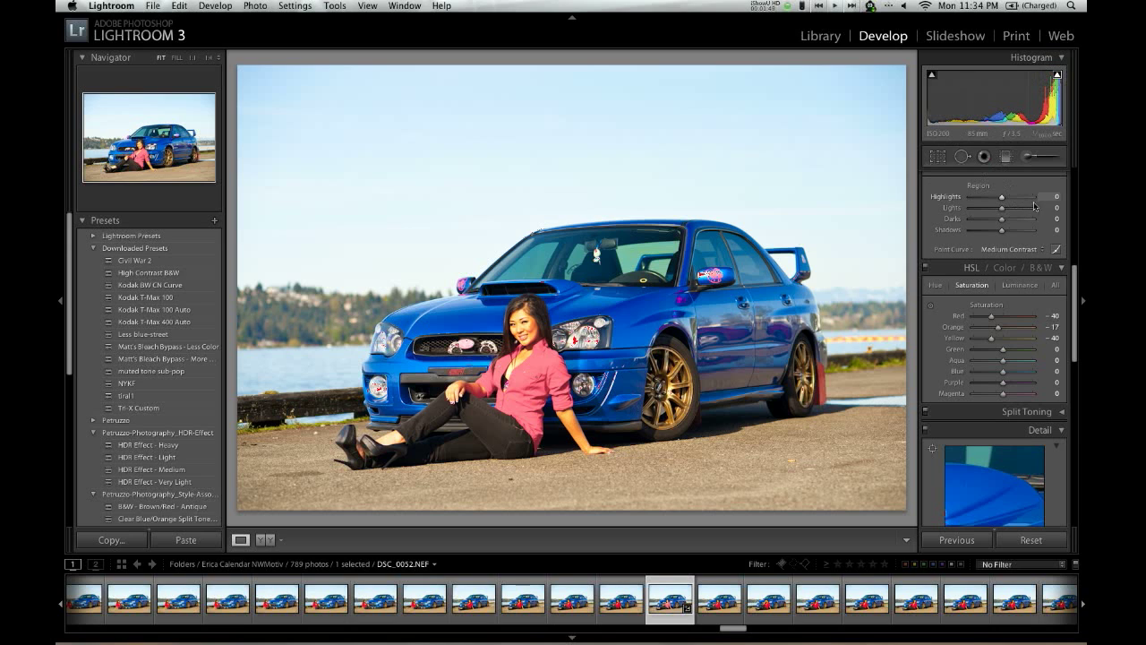
pyautogui.click(931, 77)
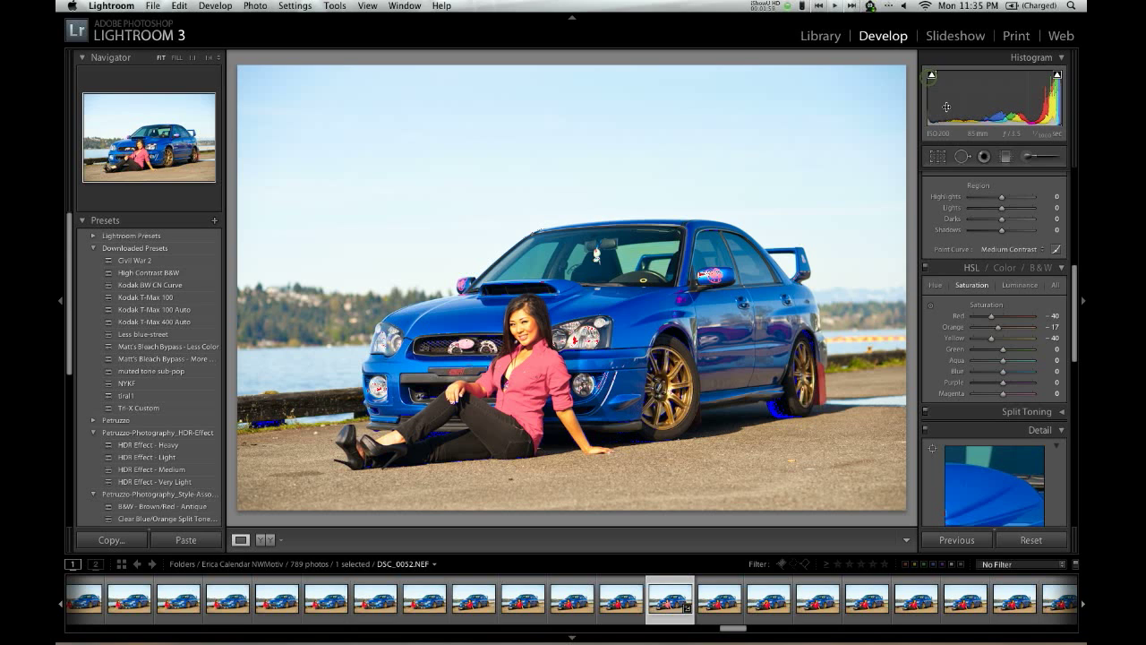
# - Set the photo's Exposure to 0.00 and the Blacks to 7
pyautogui.scroll(10, 1035, 259)
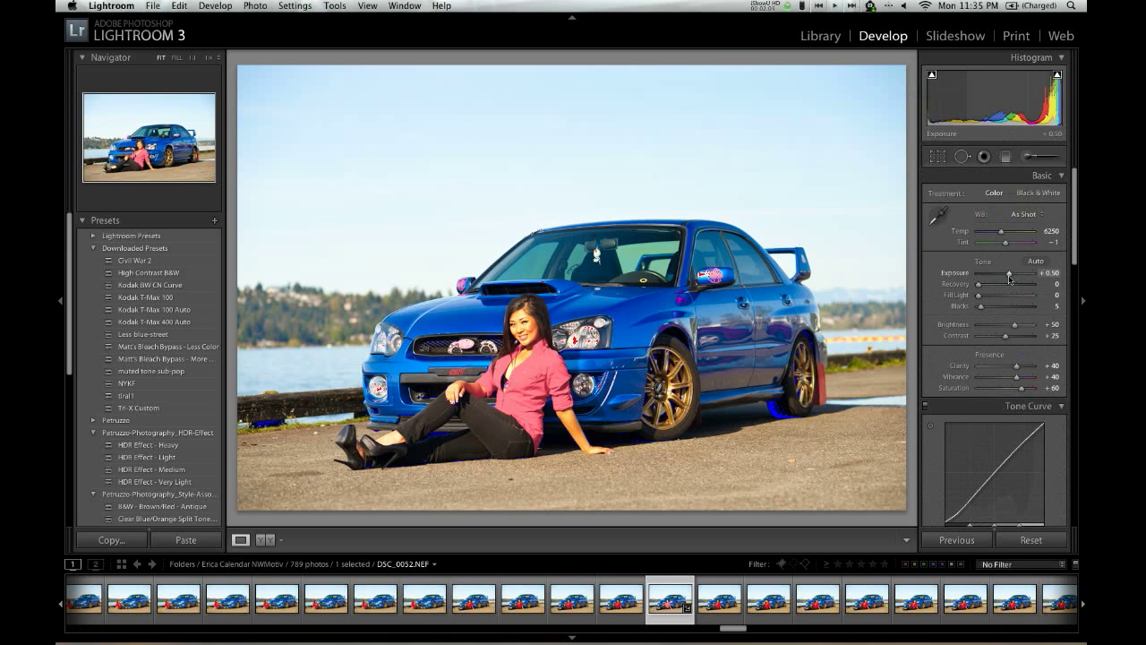
pyautogui.moveTo(1010, 280); pyautogui.dragTo(1004, 273)
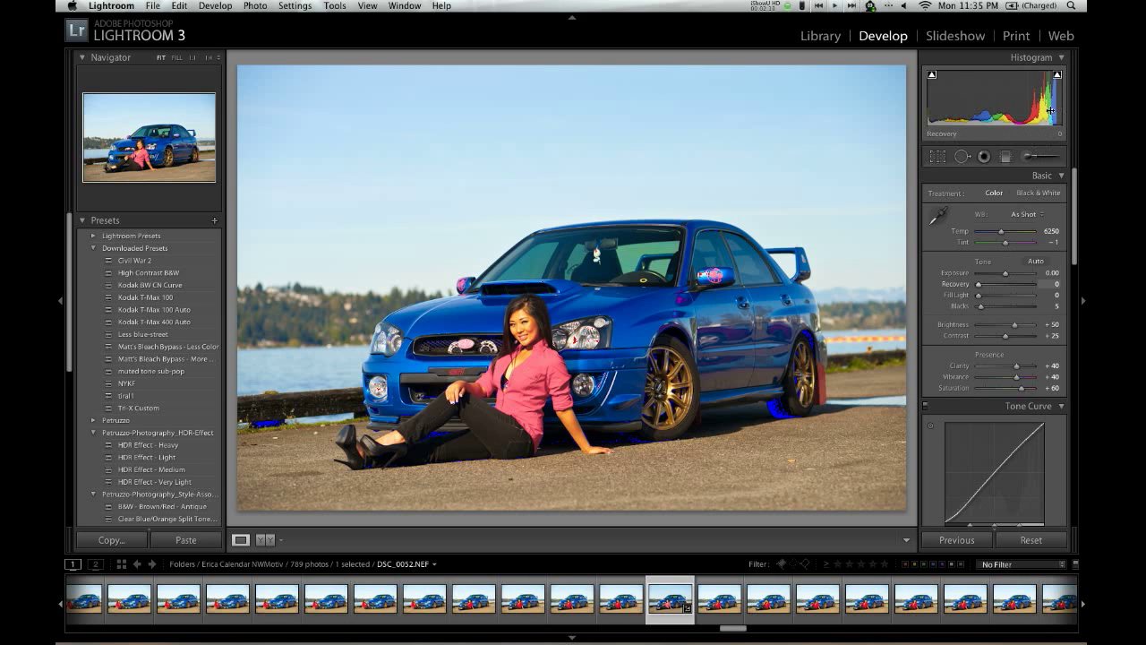
pyautogui.moveTo(1050, 107); pyautogui.dragTo(1061, 106)
pyautogui.moveTo(979, 312); pyautogui.dragTo(981, 311)
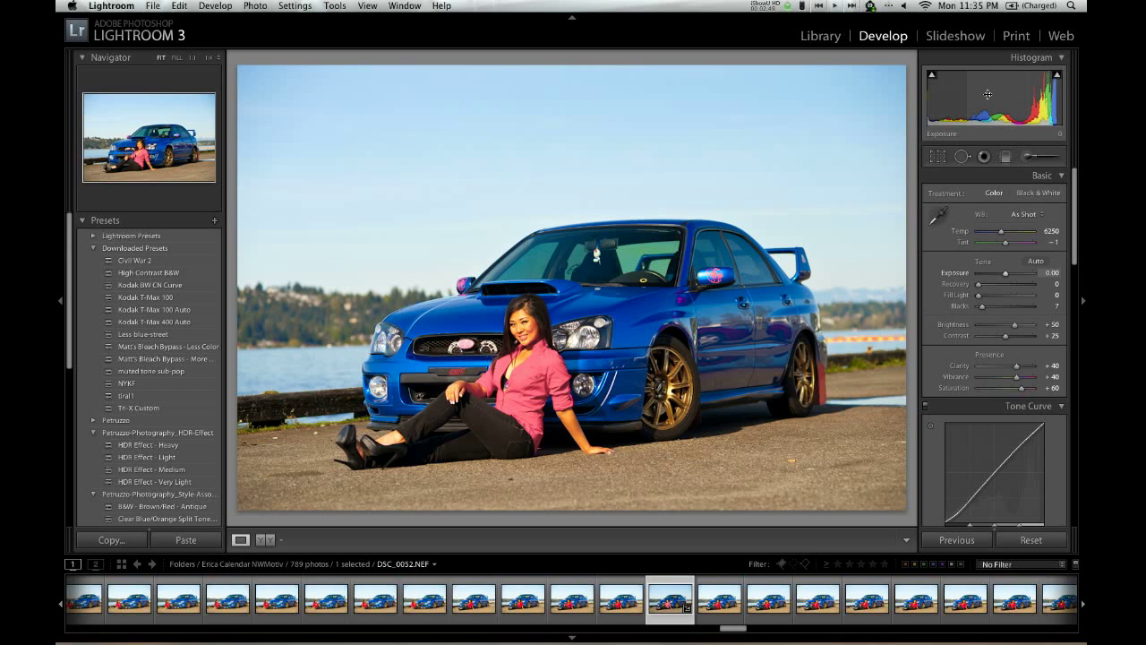
# - Start the Crop & Straighten tool, keeping the tool overlay on Always and the aspect ratio on Original
pyautogui.click(935, 161)
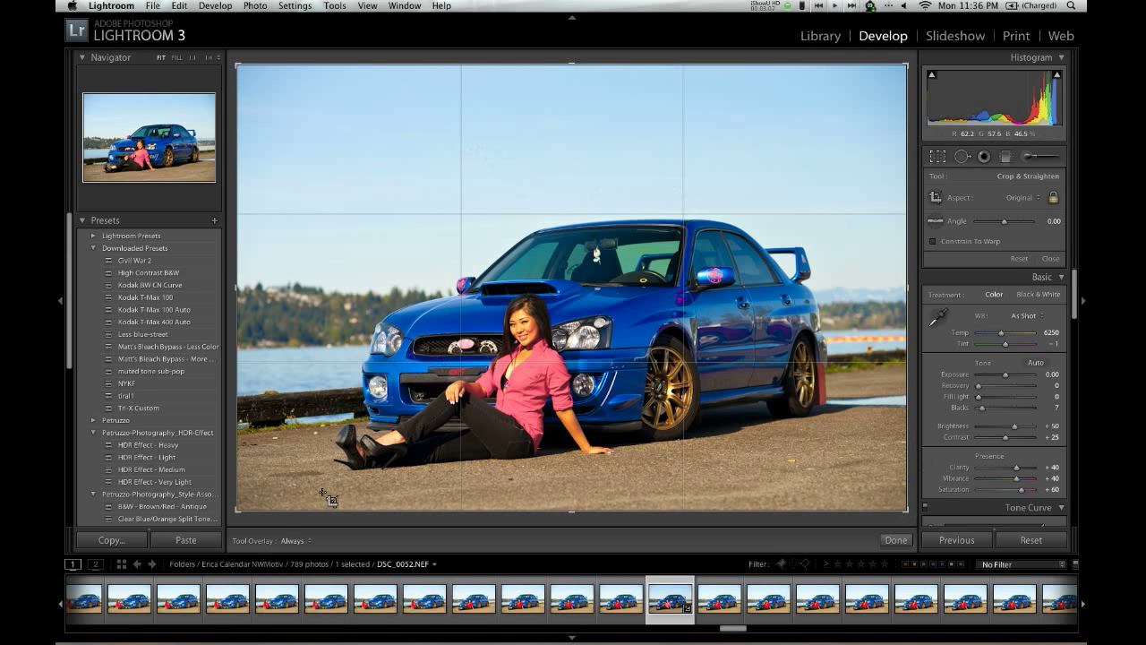
pyautogui.click(297, 540)
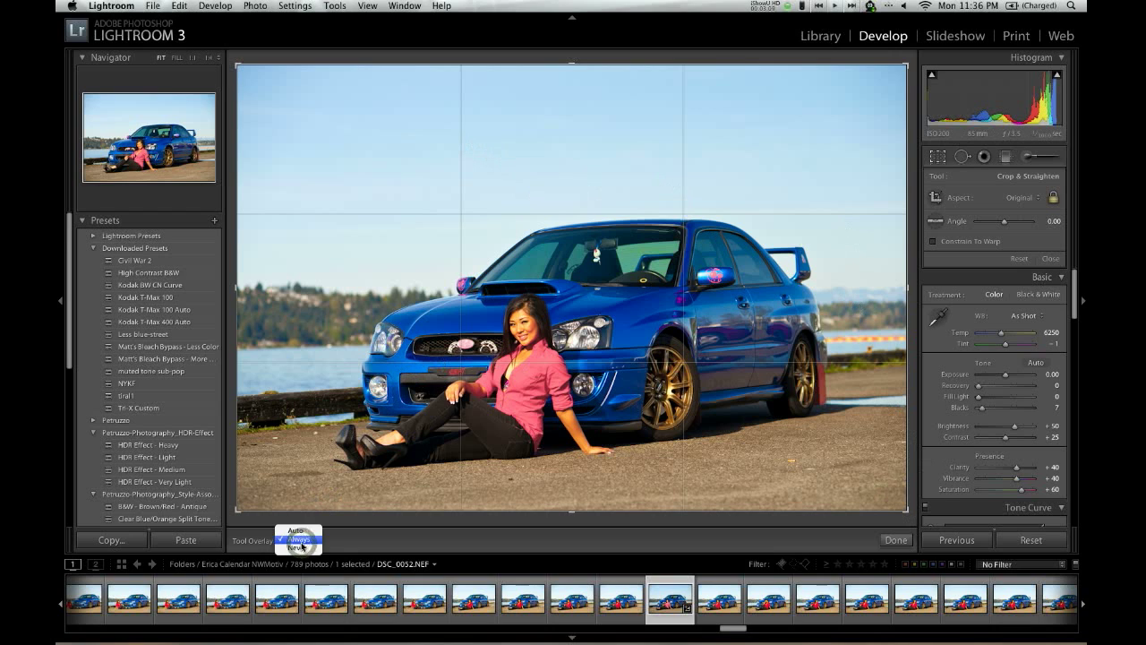
pyautogui.click(301, 540)
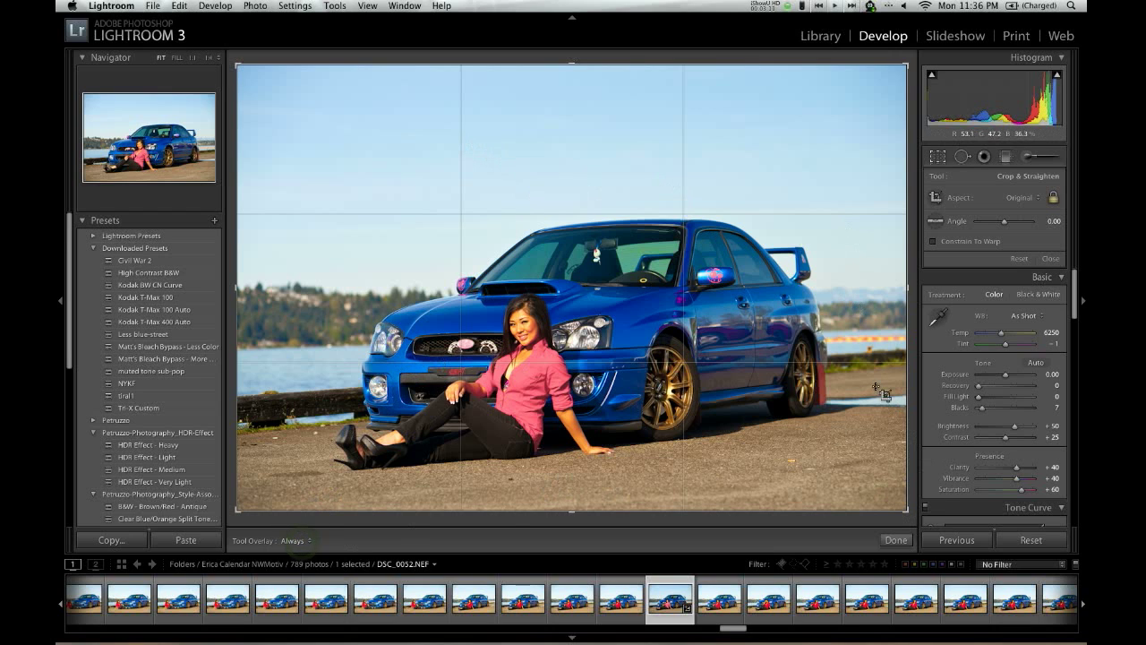
pyautogui.click(1016, 201)
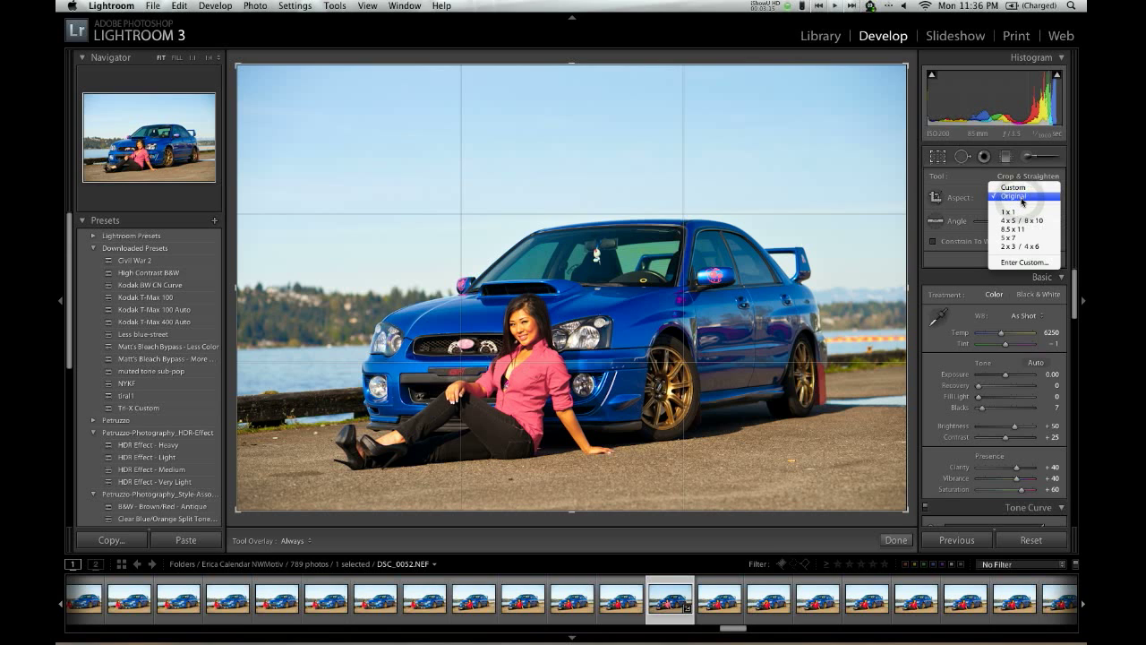
pyautogui.click(791, 194)
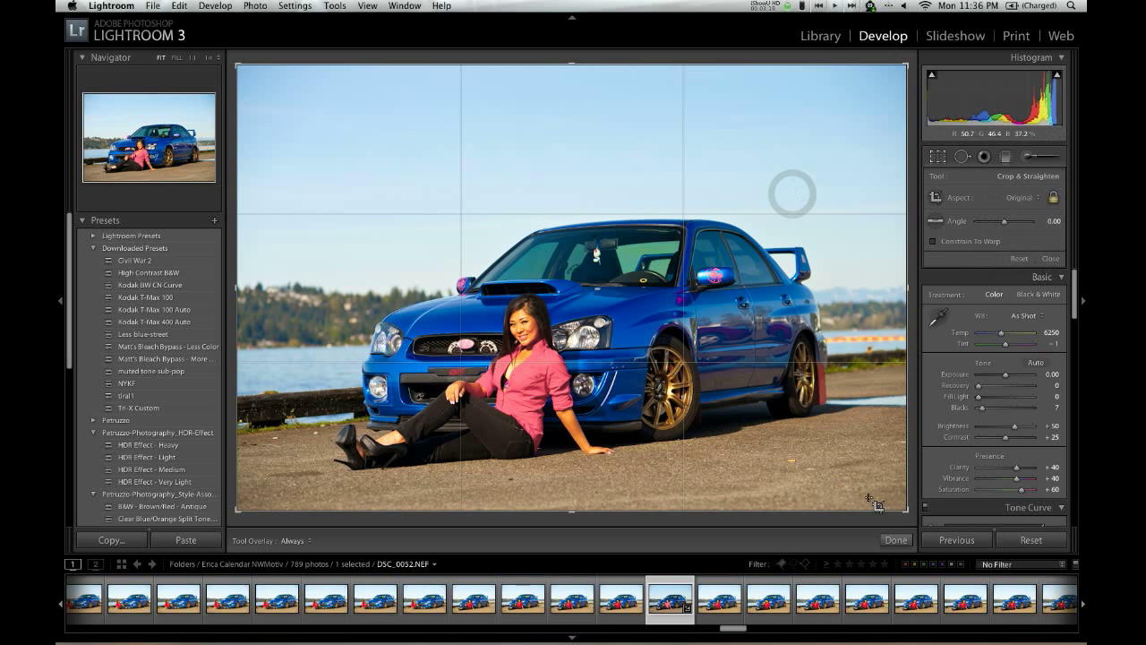
# - Crop the photo tighter around the car and woman at the original aspect ratio, reposition the image in the frame and apply it
pyautogui.moveTo(904, 512); pyautogui.dragTo(888, 497)
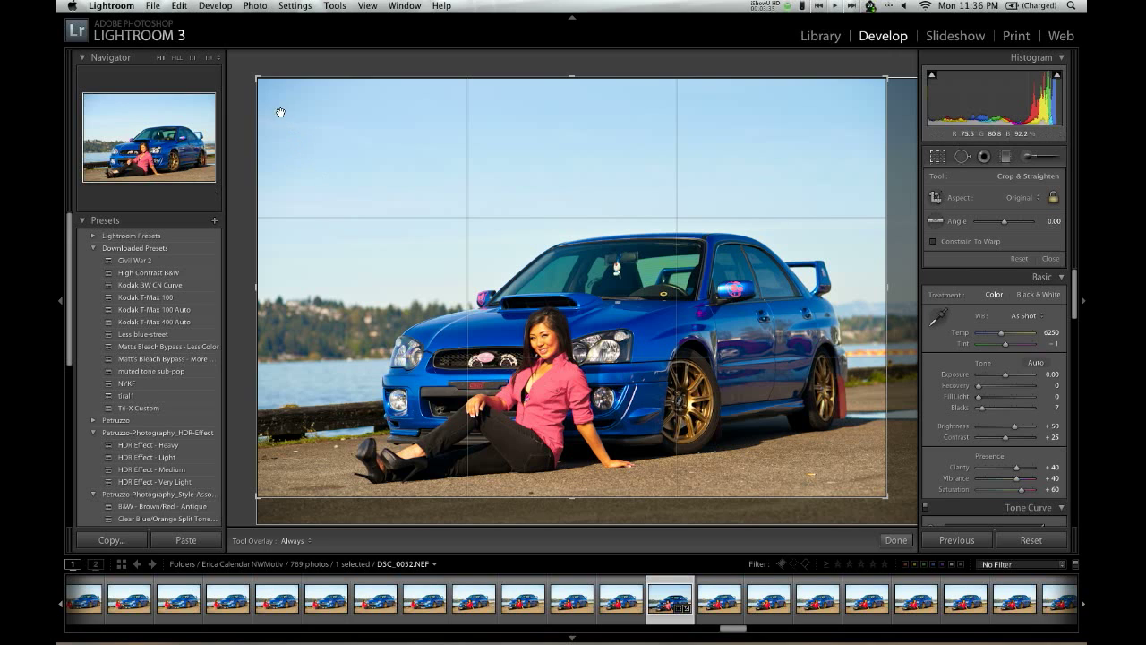
pyautogui.moveTo(257, 78); pyautogui.dragTo(303, 108)
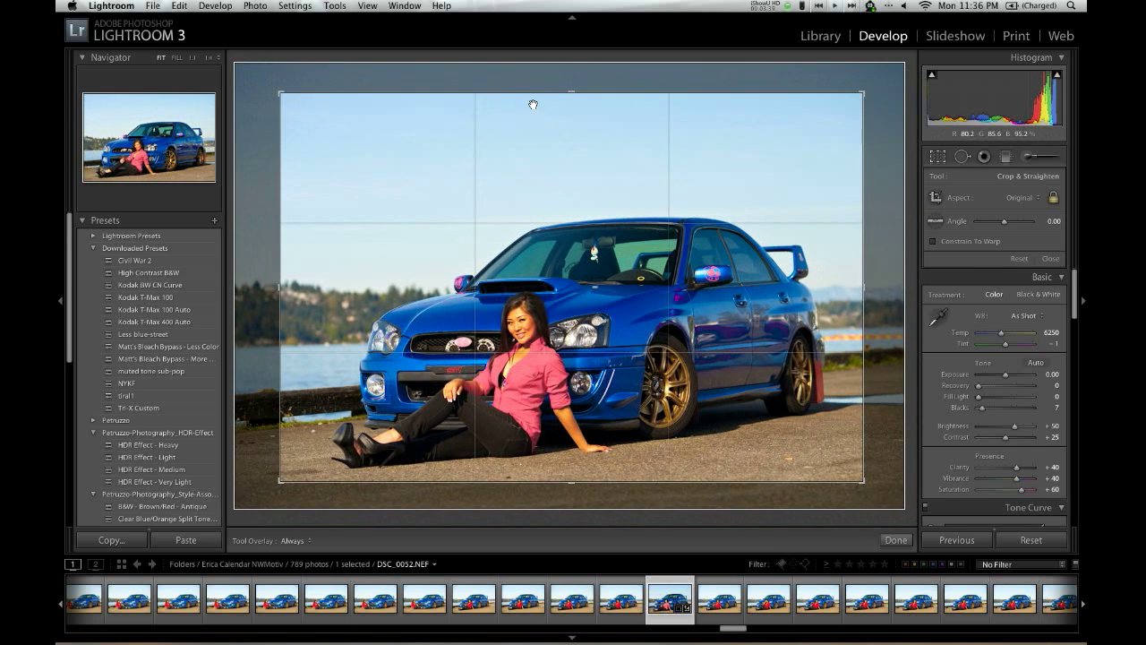
pyautogui.moveTo(570, 90); pyautogui.dragTo(567, 90)
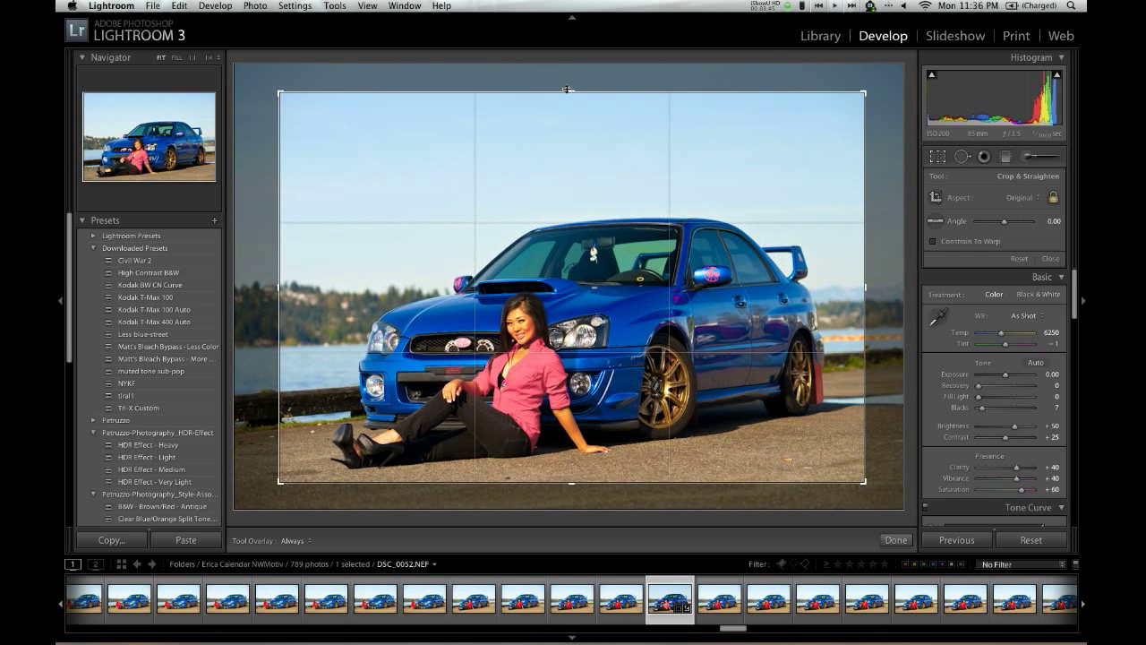
pyautogui.moveTo(549, 137); pyautogui.dragTo(555, 140)
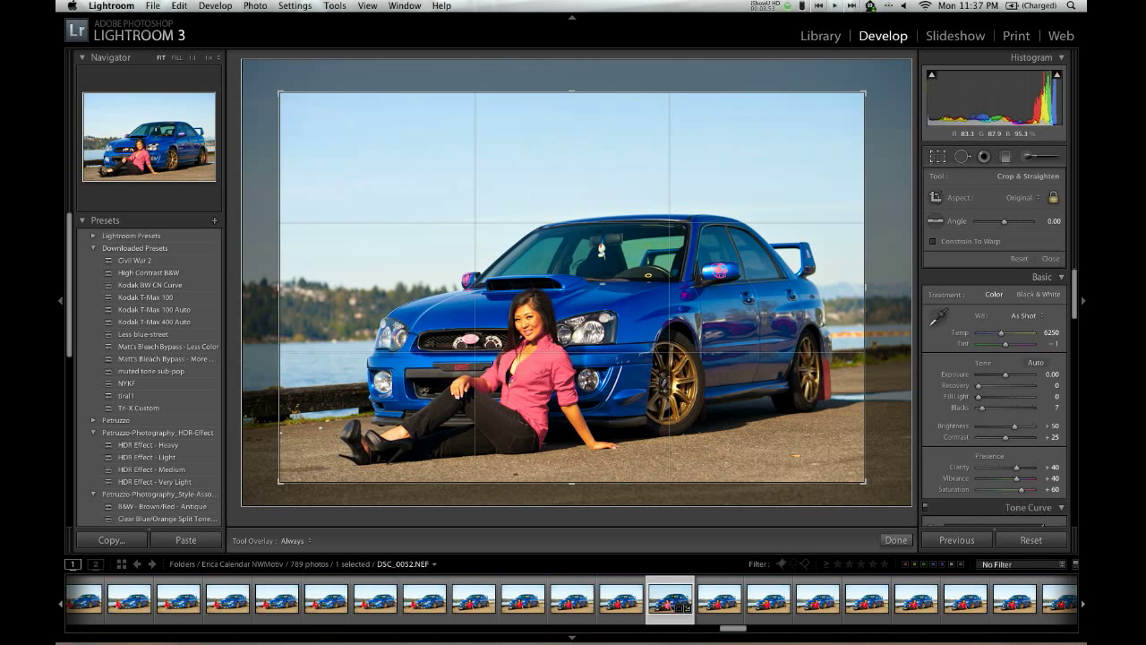
pyautogui.moveTo(683, 185); pyautogui.dragTo(686, 192)
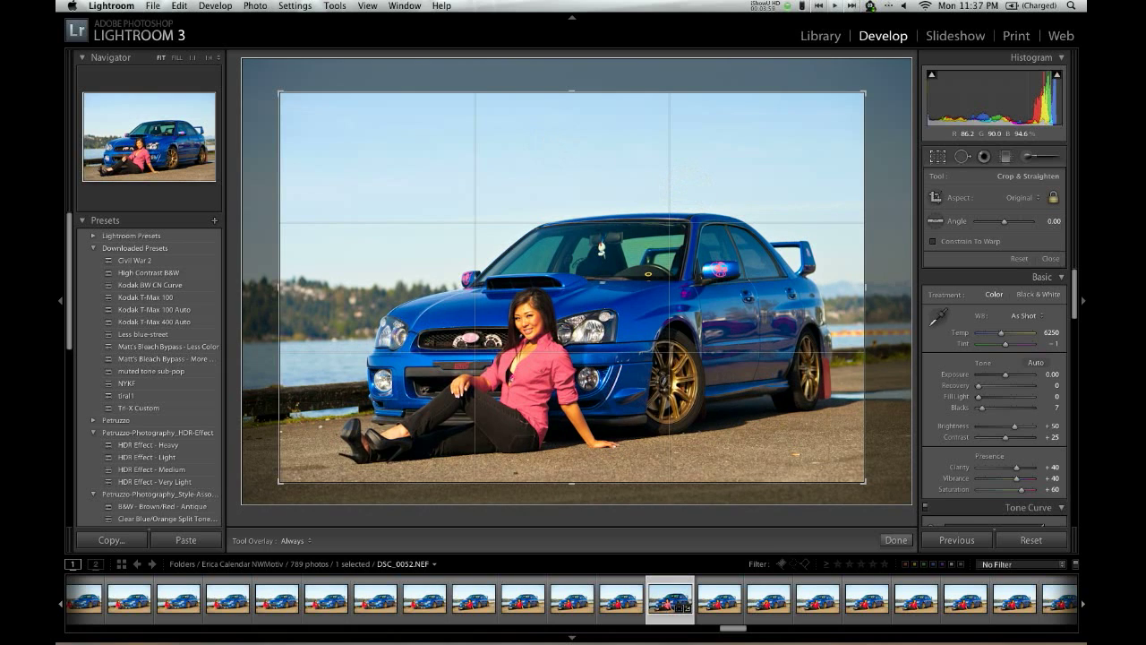
pyautogui.click(1050, 258)
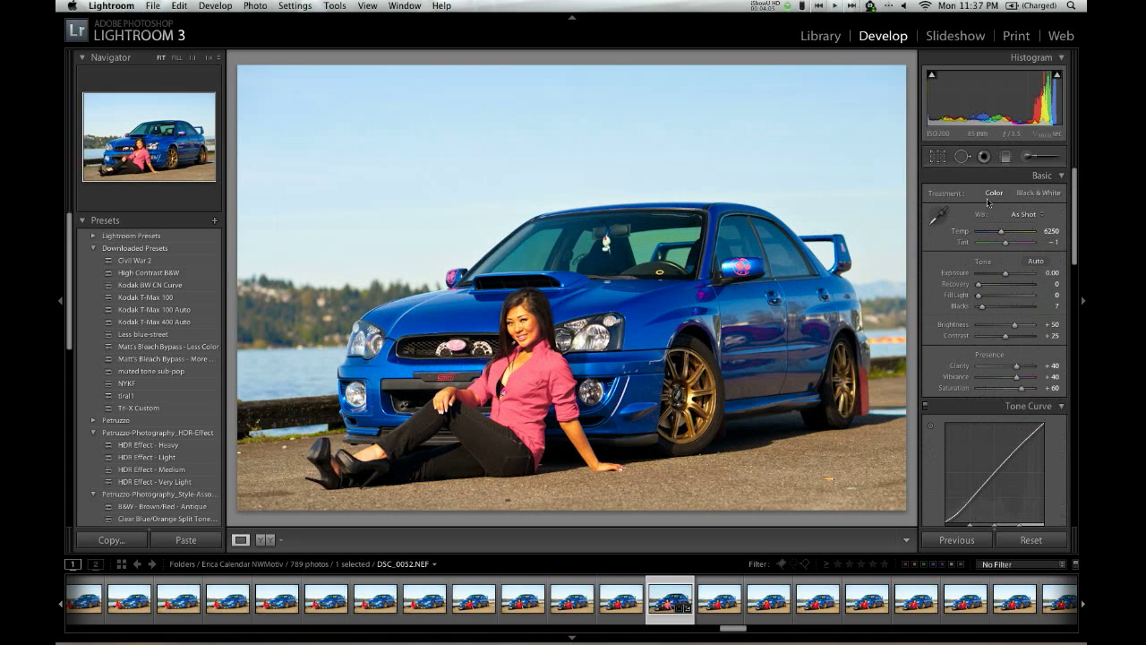
pyautogui.click(937, 160)
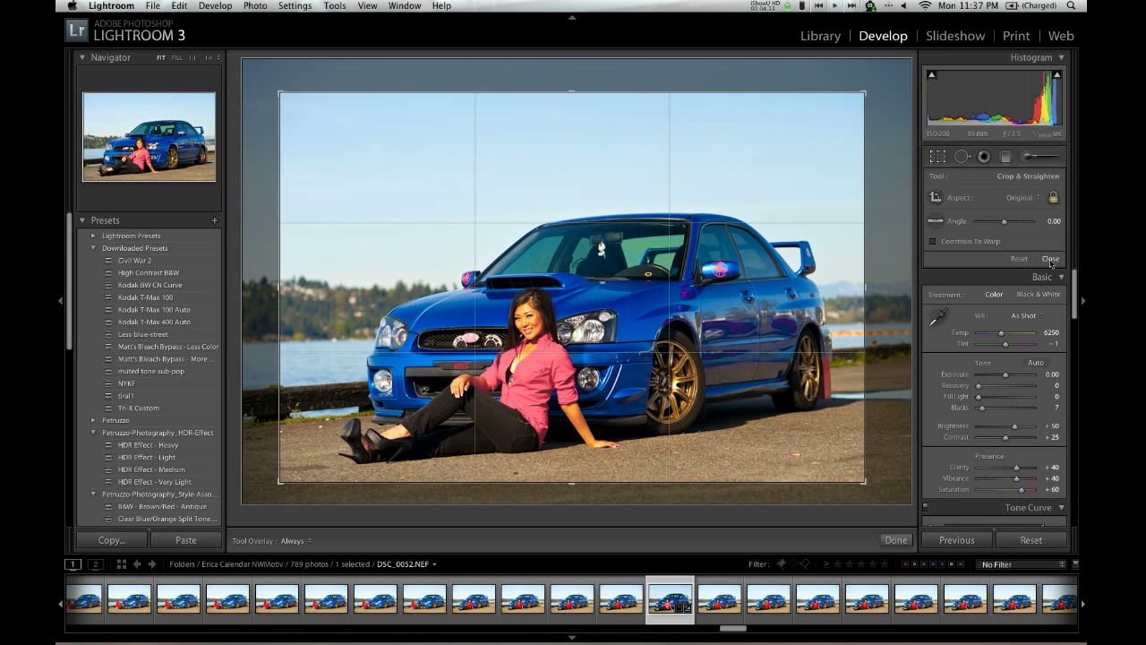
pyautogui.click(1050, 259)
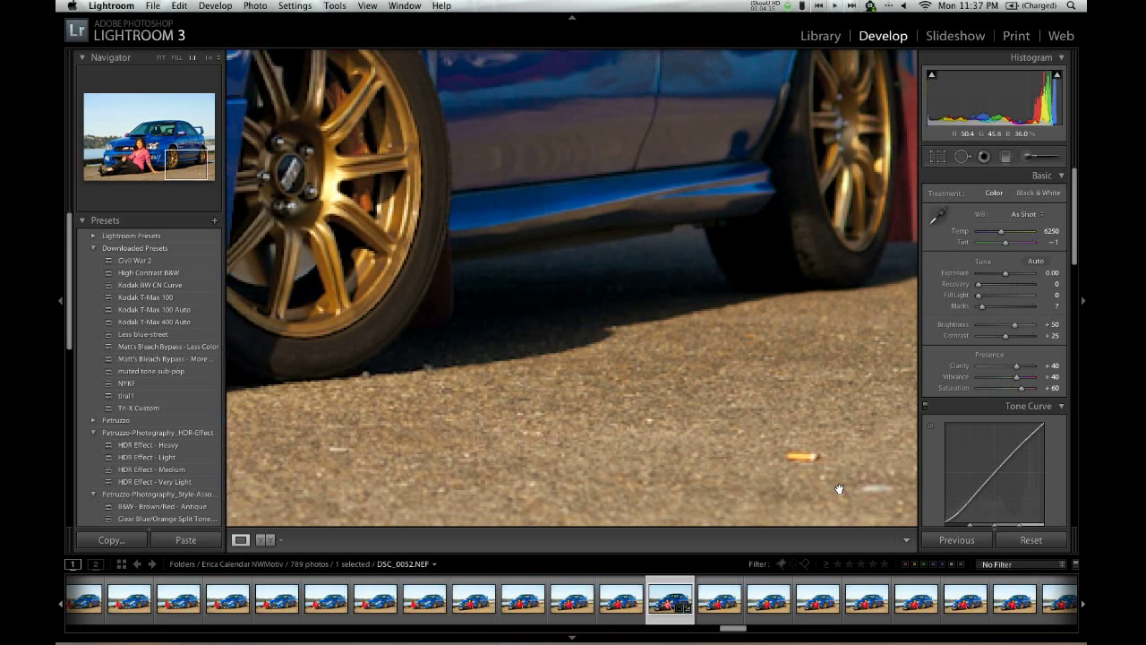
# - Heal the cigarette butt on the pavement with a size 59 Spot Removal brush, sampling clean pavement beside it
pyautogui.click(838, 490)
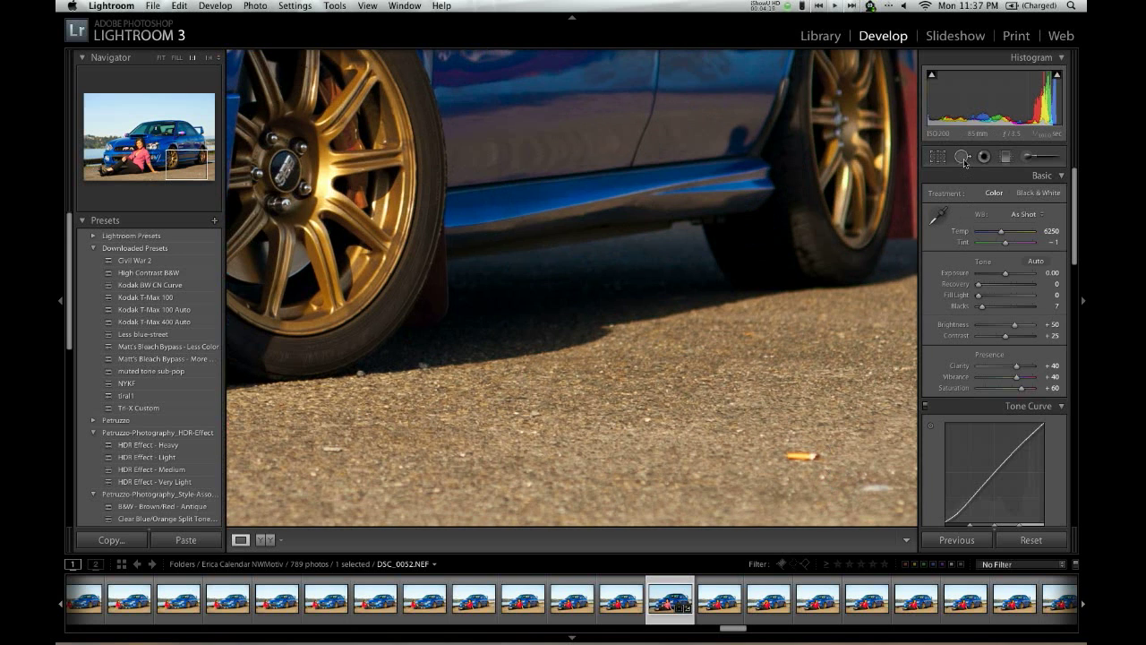
pyautogui.click(963, 159)
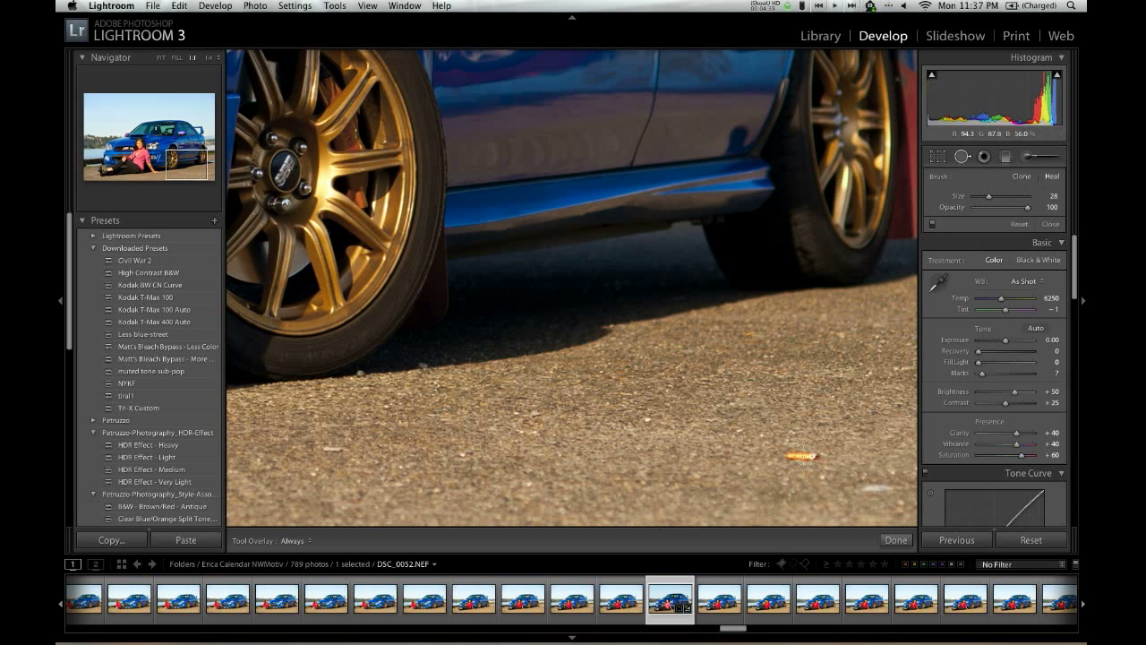
pyautogui.moveTo(991, 200); pyautogui.dragTo(1006, 199)
pyautogui.moveTo(802, 456); pyautogui.dragTo(703, 460)
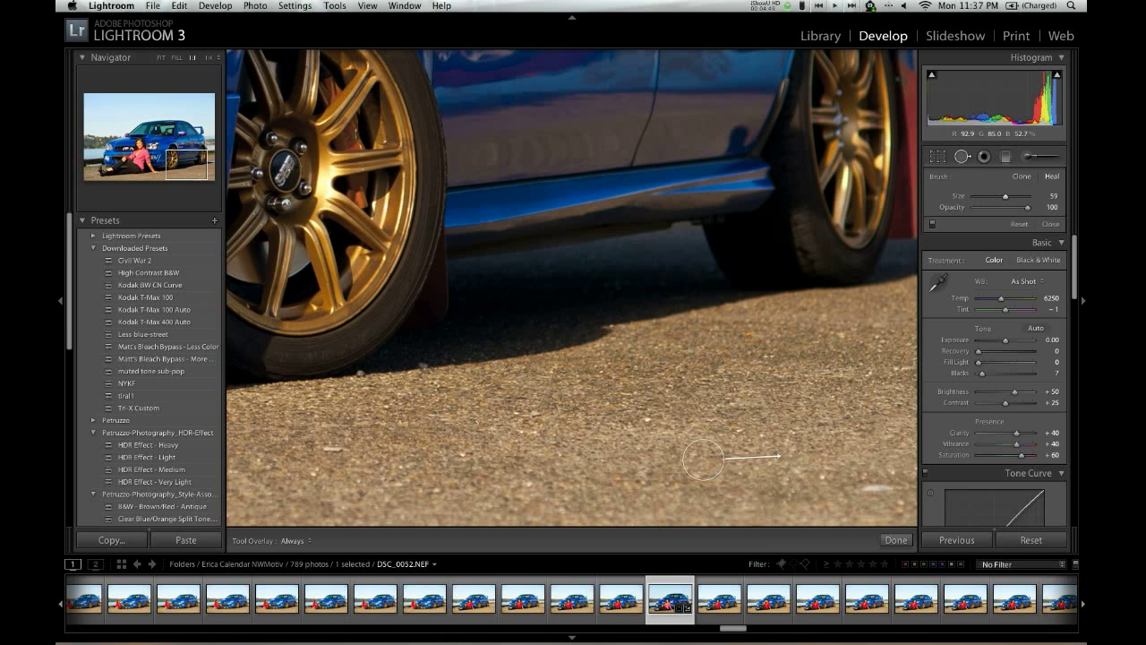
pyautogui.click(1051, 224)
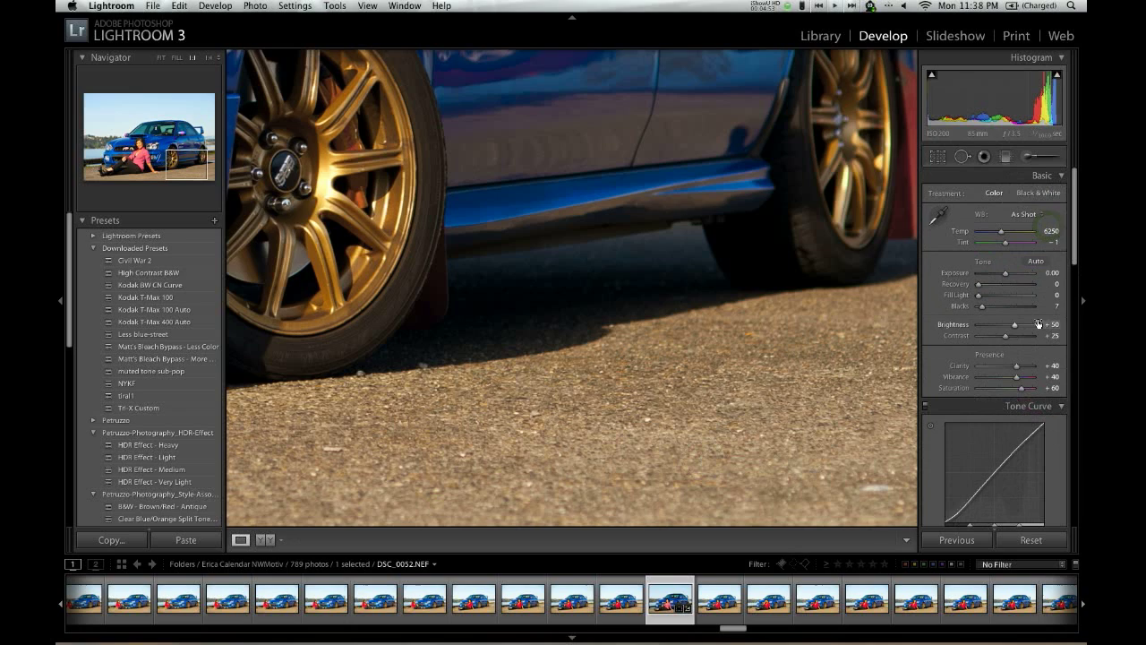
# - Heal the dark spot on the pavement below the seated woman with the Spot Removal tool, sampling the adjacent pavement
pyautogui.click(808, 378)
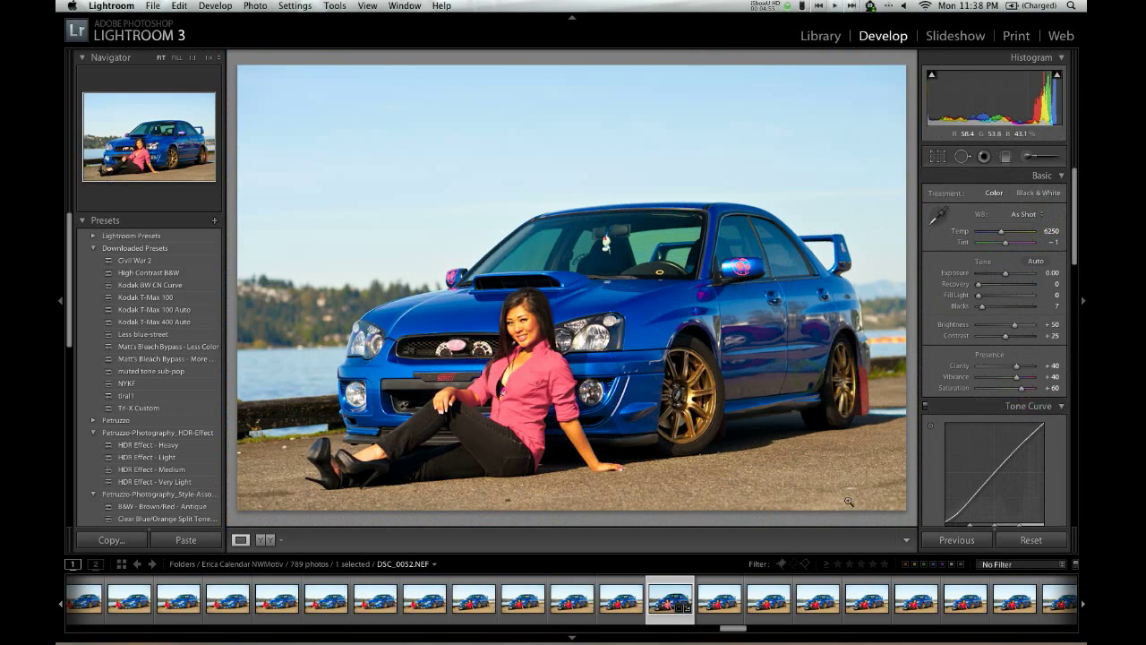
pyautogui.click(491, 510)
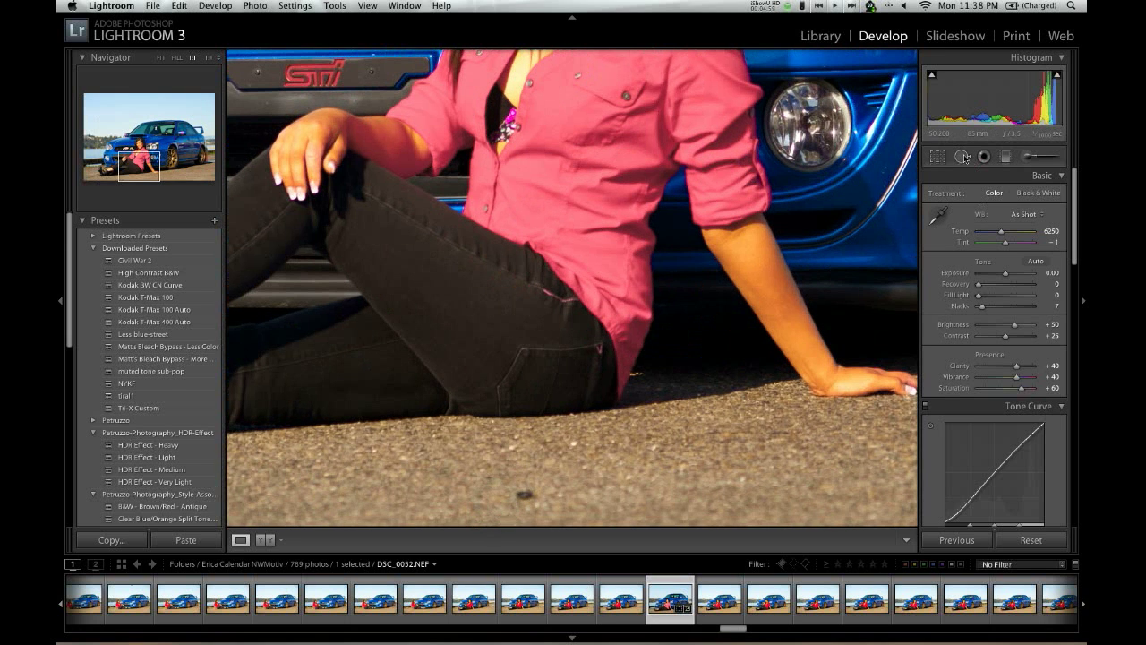
pyautogui.press('n')
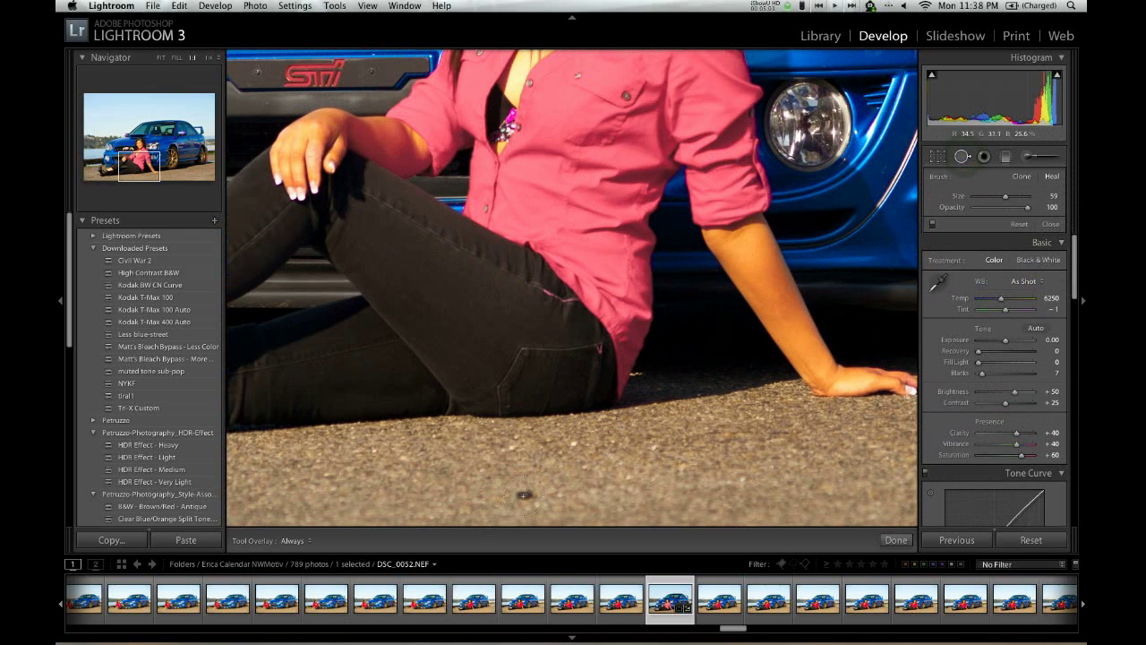
pyautogui.click(523, 493)
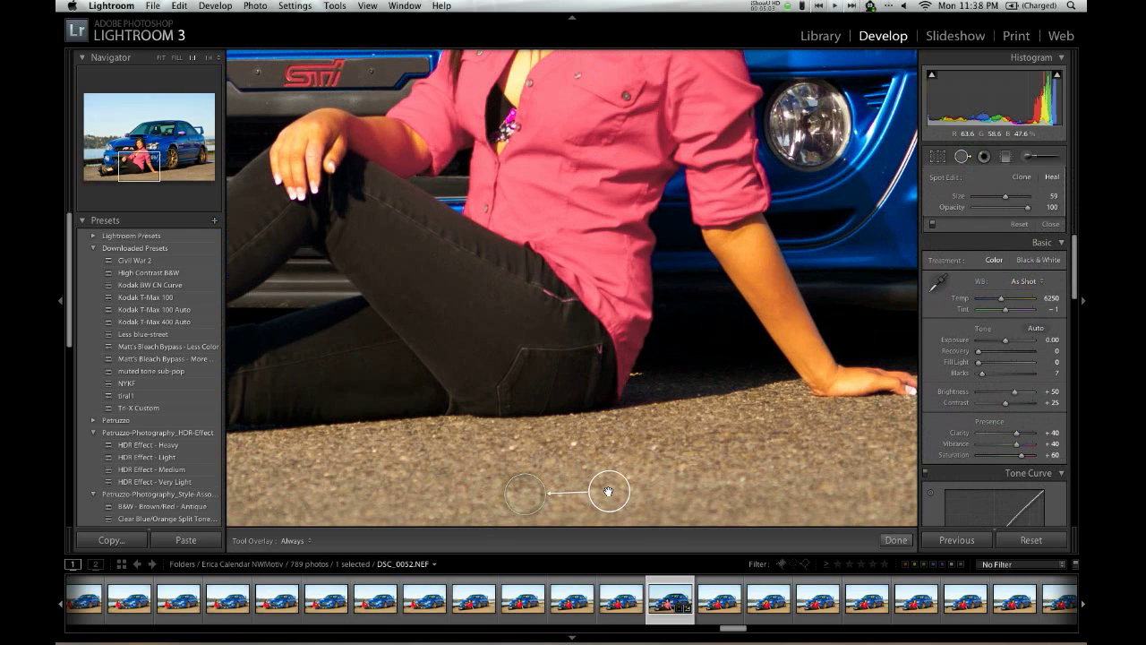
pyautogui.click(1050, 223)
pyautogui.click(642, 408)
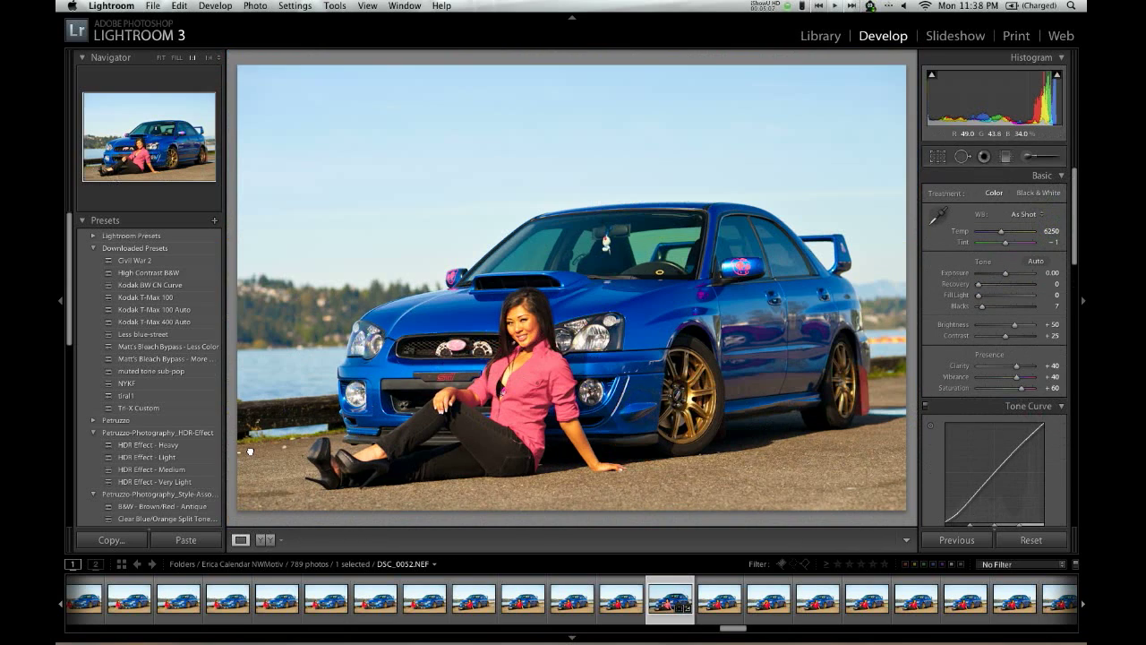
# - Heal the two pieces of litter on the pavement beside the woman's shoes using a size 59 Spot Removal brush
pyautogui.click(250, 450)
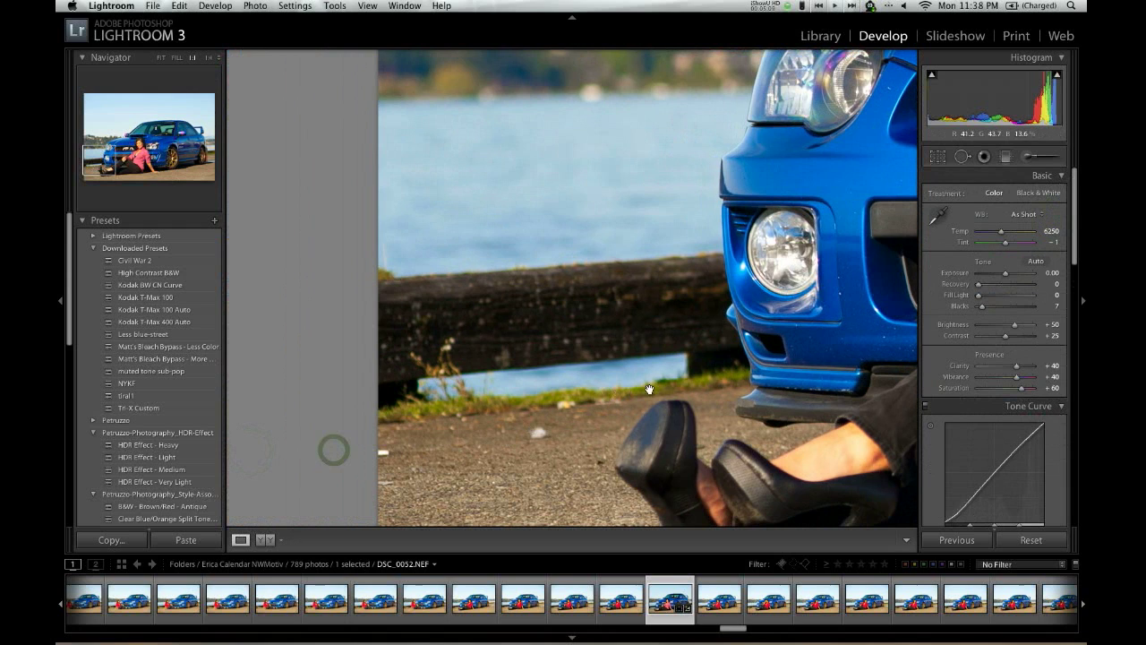
pyautogui.click(962, 156)
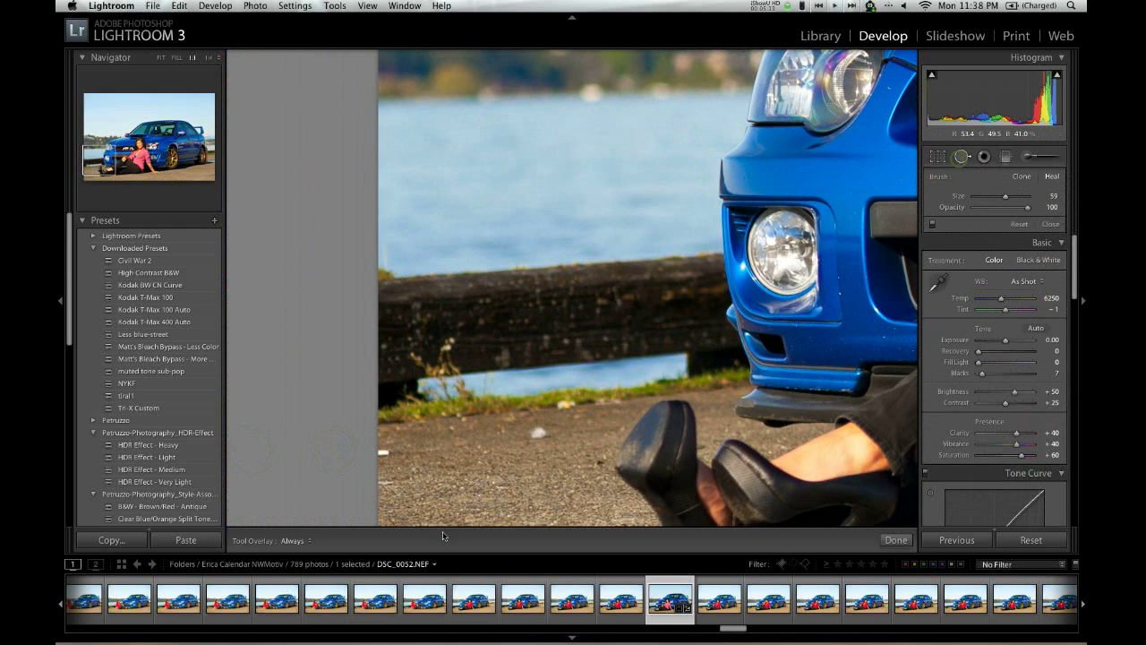
pyautogui.moveTo(498, 441); pyautogui.dragTo(537, 437)
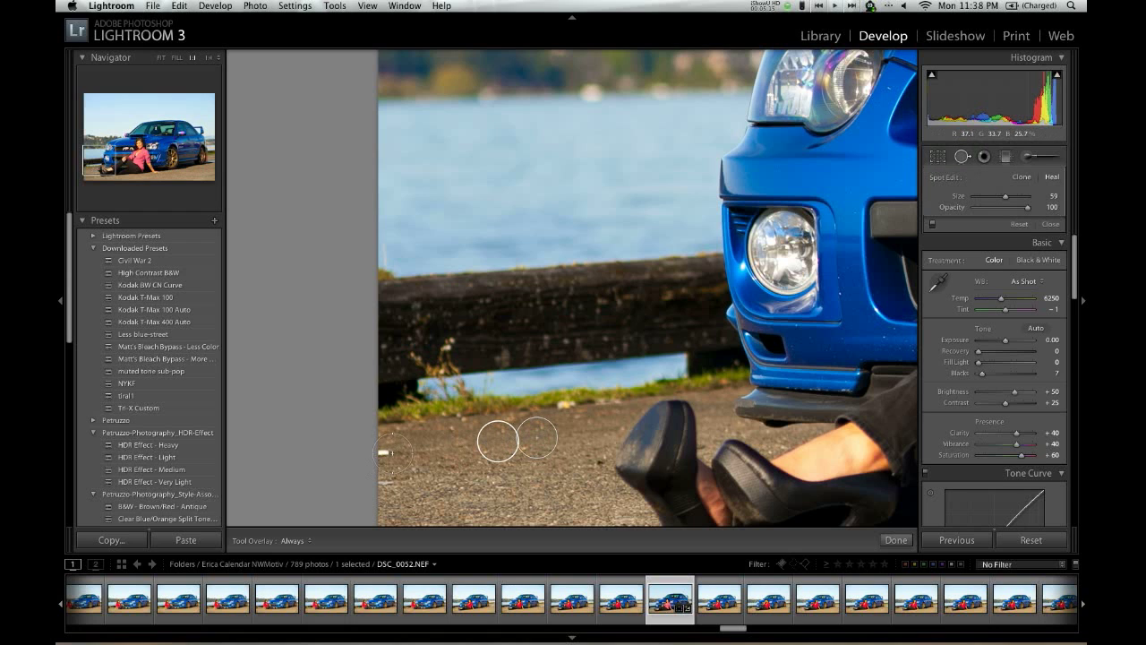
pyautogui.moveTo(414, 452); pyautogui.dragTo(388, 452)
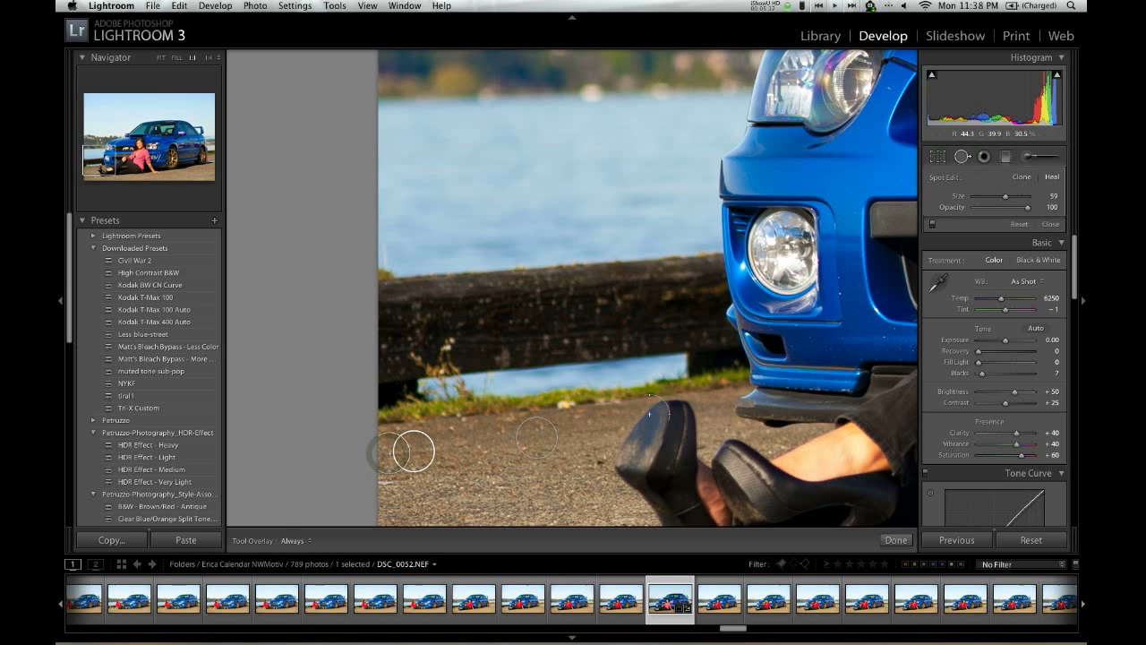
pyautogui.click(1050, 223)
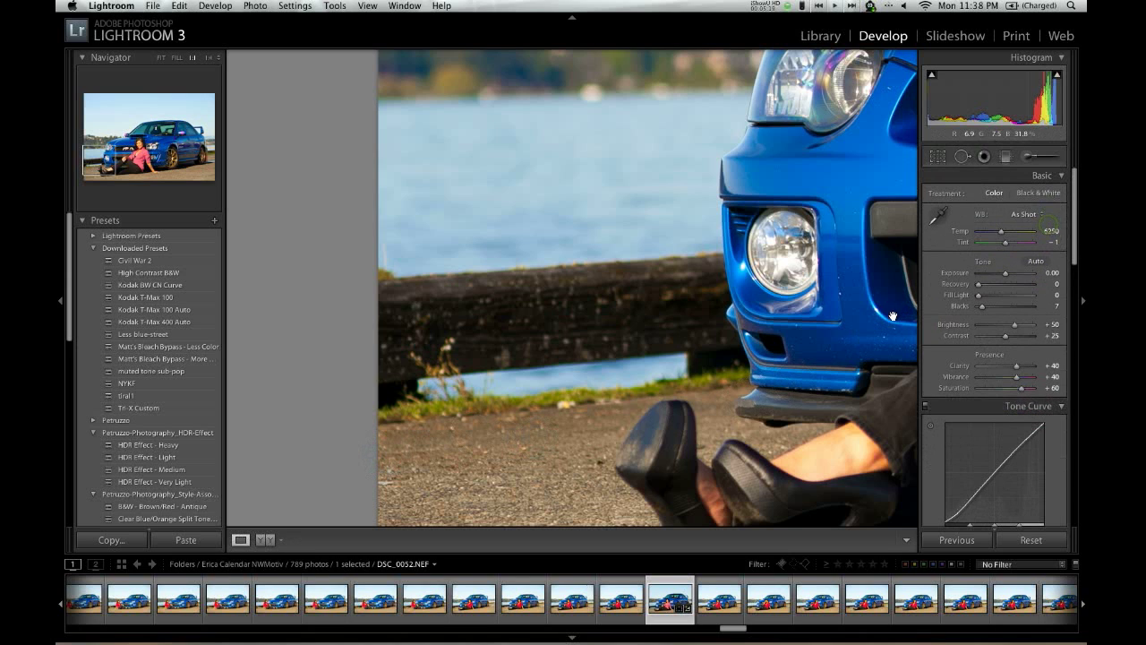
pyautogui.click(611, 394)
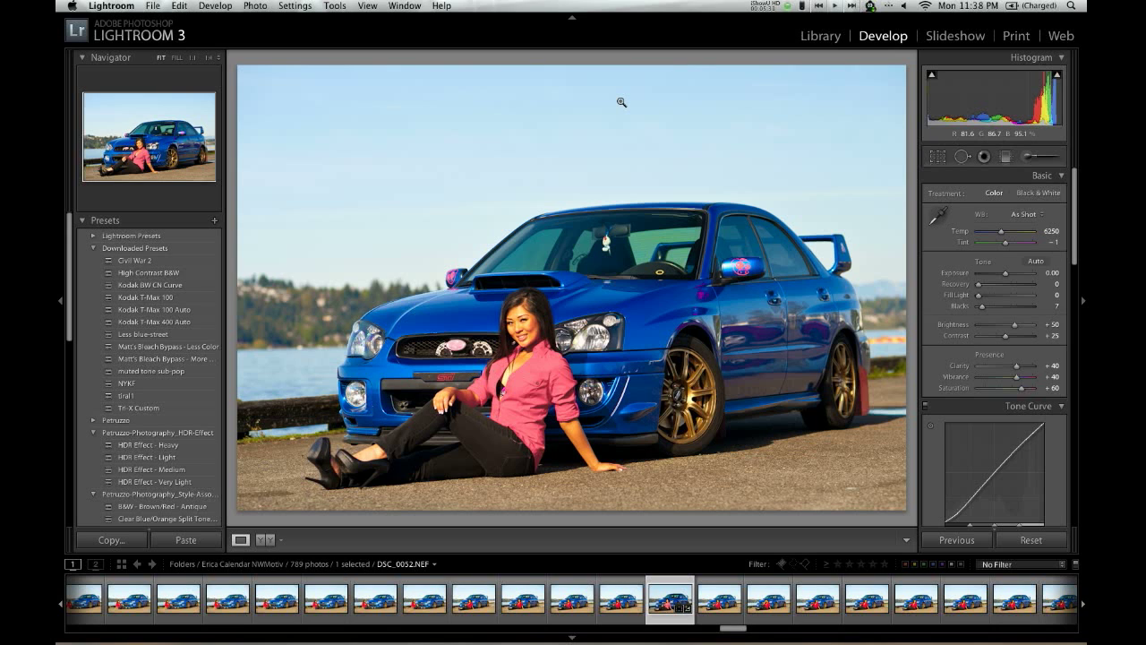
# - Apply a graduated filter with the Darken Sky -1.15 preset from the top of the sky to the horizon, with exposure at -1.27
pyautogui.click(1004, 166)
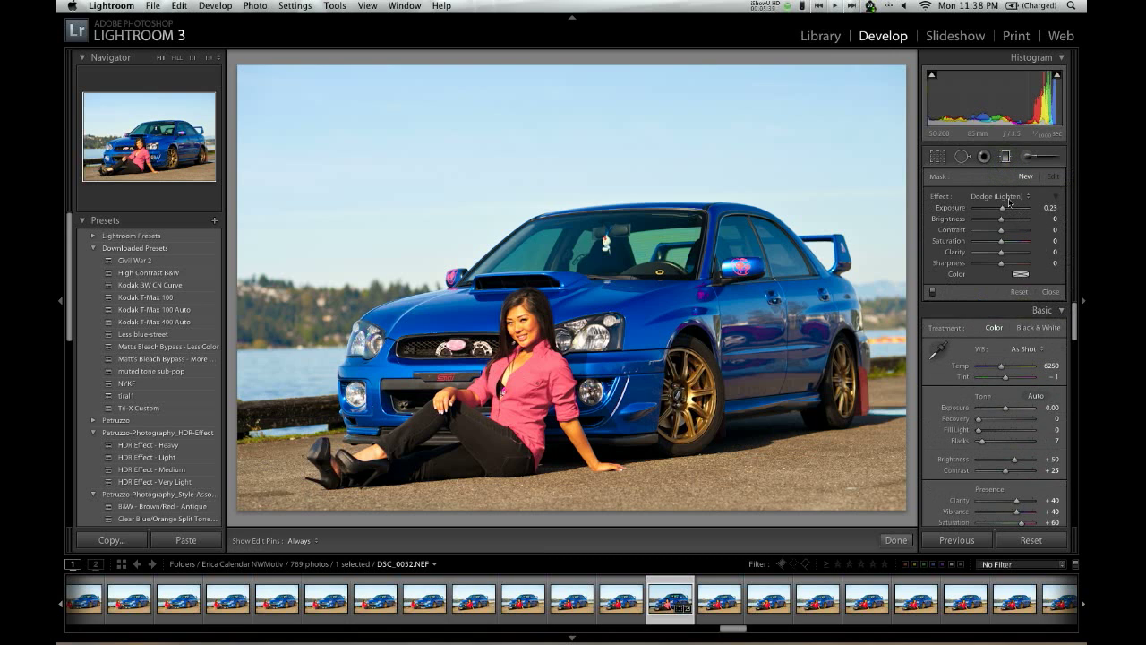
pyautogui.click(1009, 202)
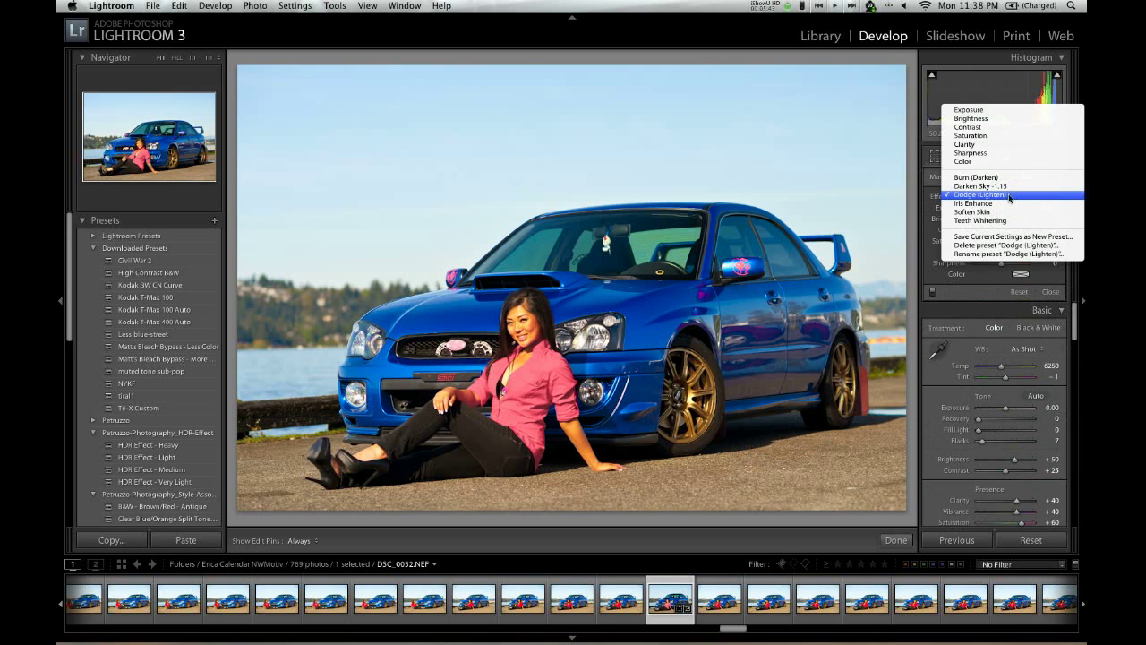
pyautogui.click(1005, 179)
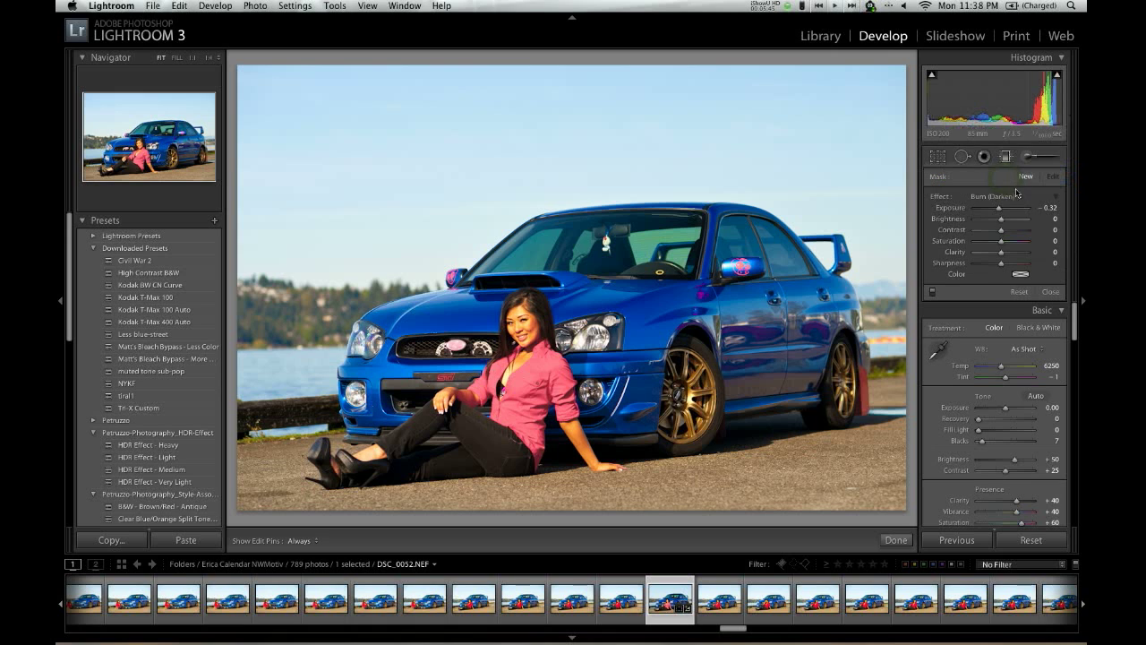
pyautogui.click(1005, 196)
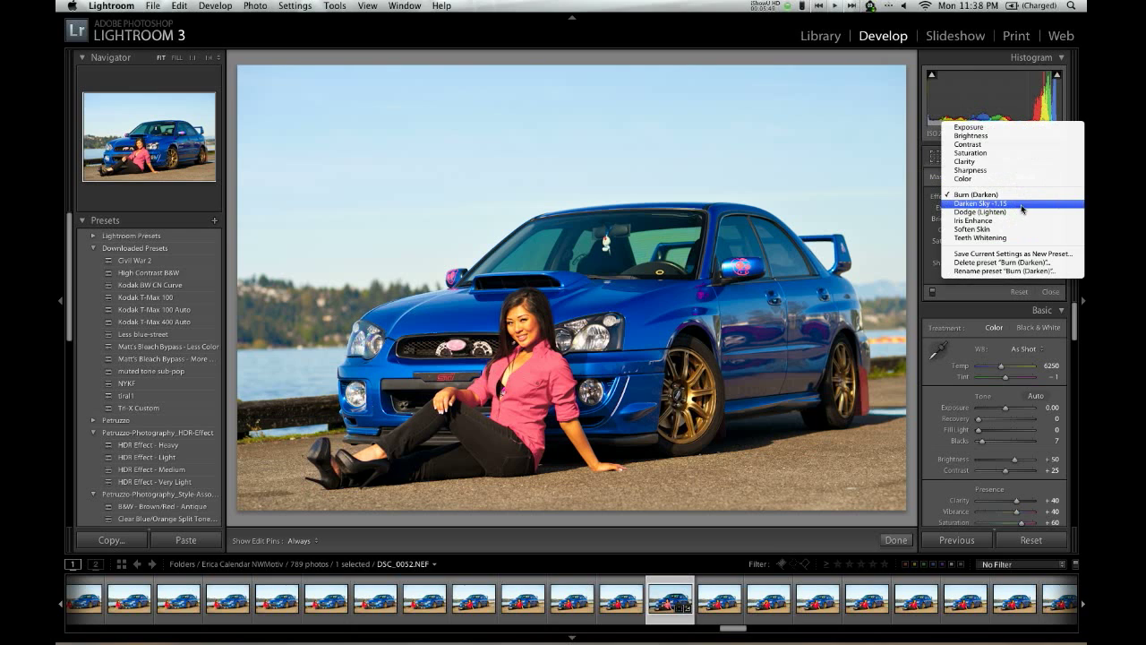
pyautogui.click(973, 295)
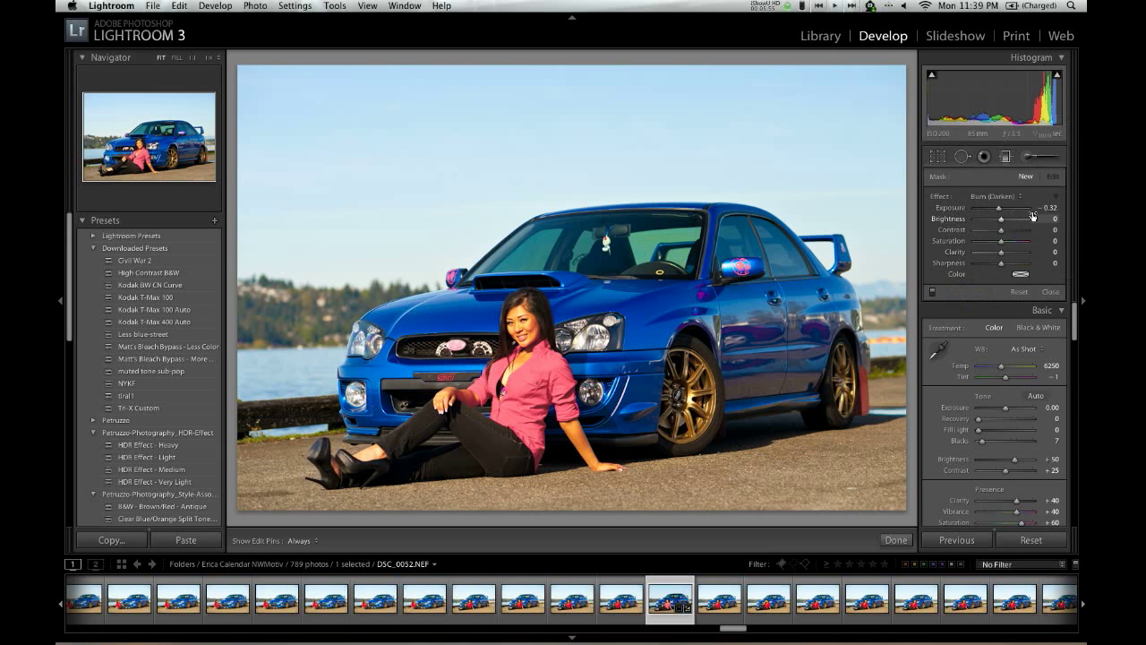
pyautogui.click(1004, 199)
pyautogui.click(1003, 203)
pyautogui.moveTo(549, 67); pyautogui.dragTo(550, 291)
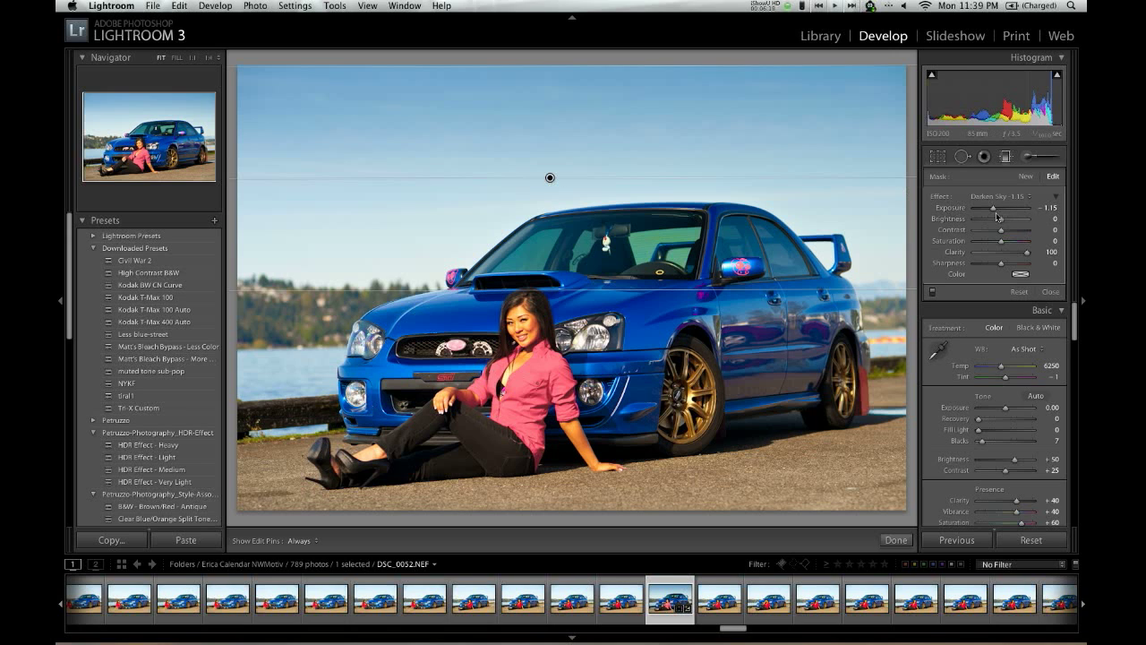
pyautogui.moveTo(994, 211)
pyautogui.mouseDown()
pyautogui.moveTo(1028, 215)
pyautogui.moveTo(996, 216)
pyautogui.mouseUp()
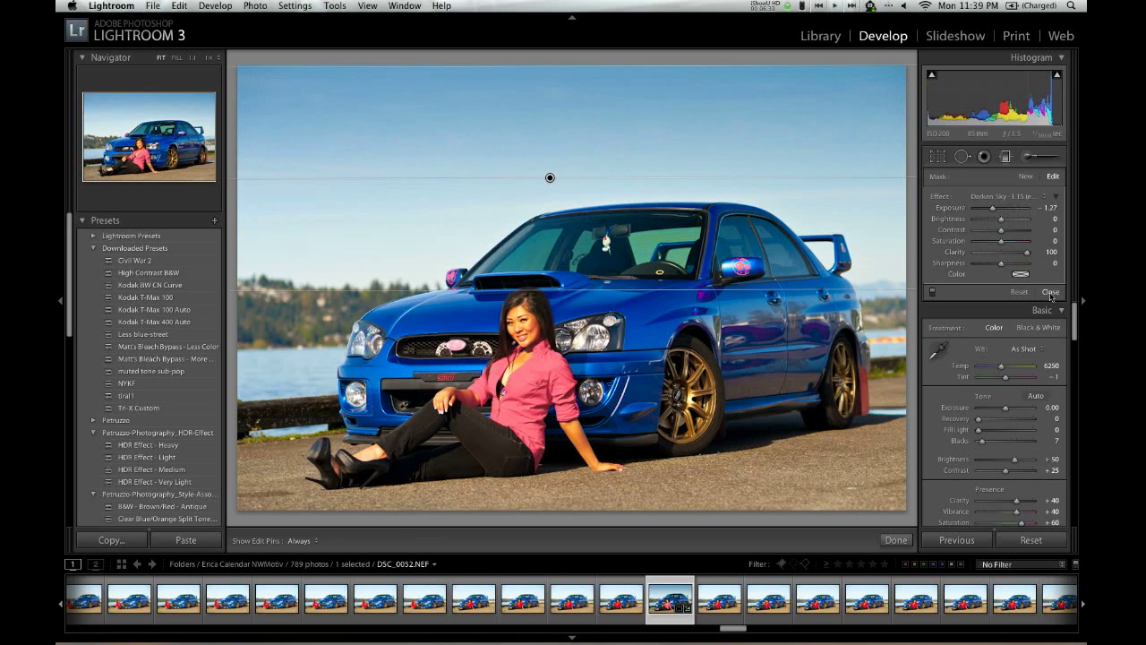
pyautogui.click(1050, 292)
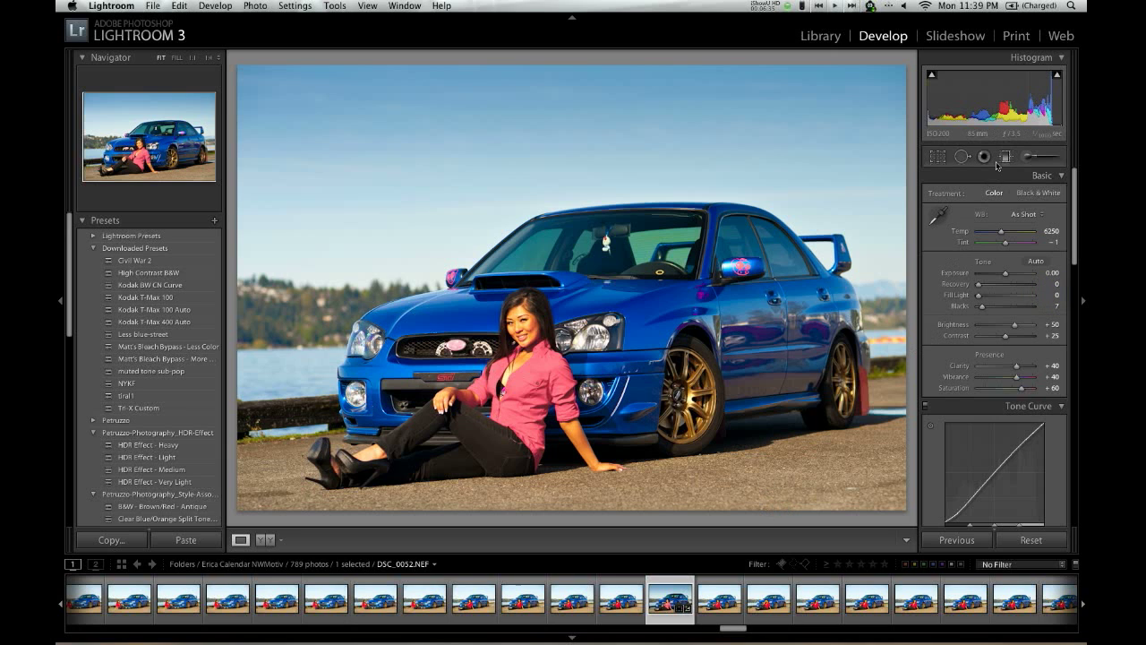
# - Add a second Darken Sky -1.15 graduated filter, slightly tilted, from the bottom edge of the pavement up to the front wheel
pyautogui.click(1005, 159)
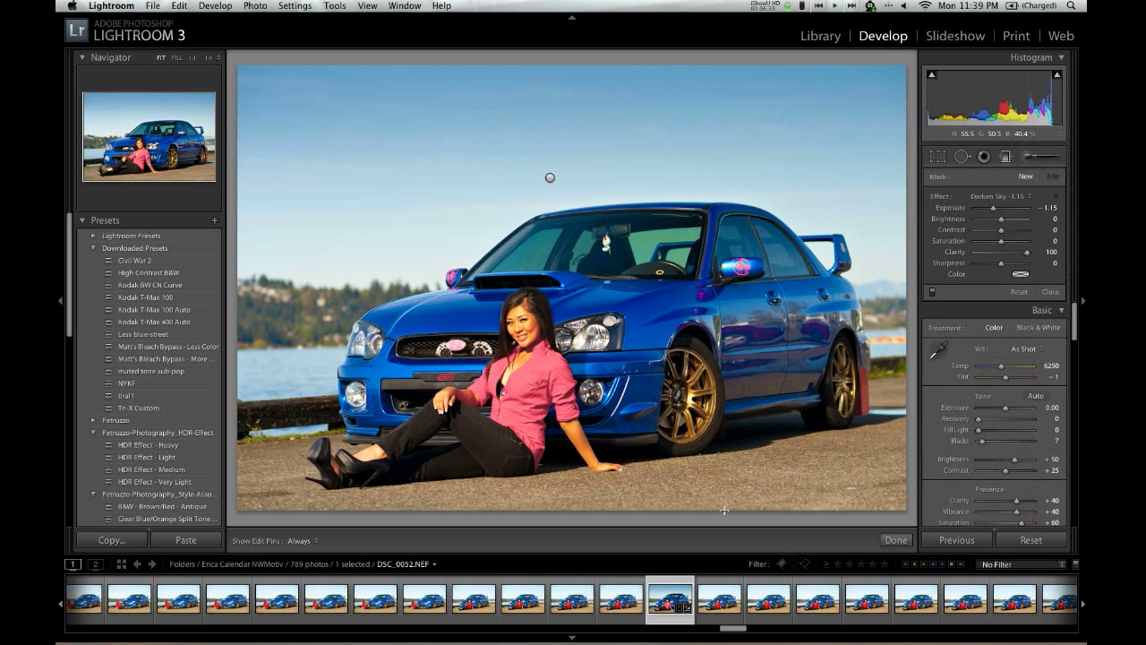
pyautogui.moveTo(723, 511); pyautogui.dragTo(715, 430)
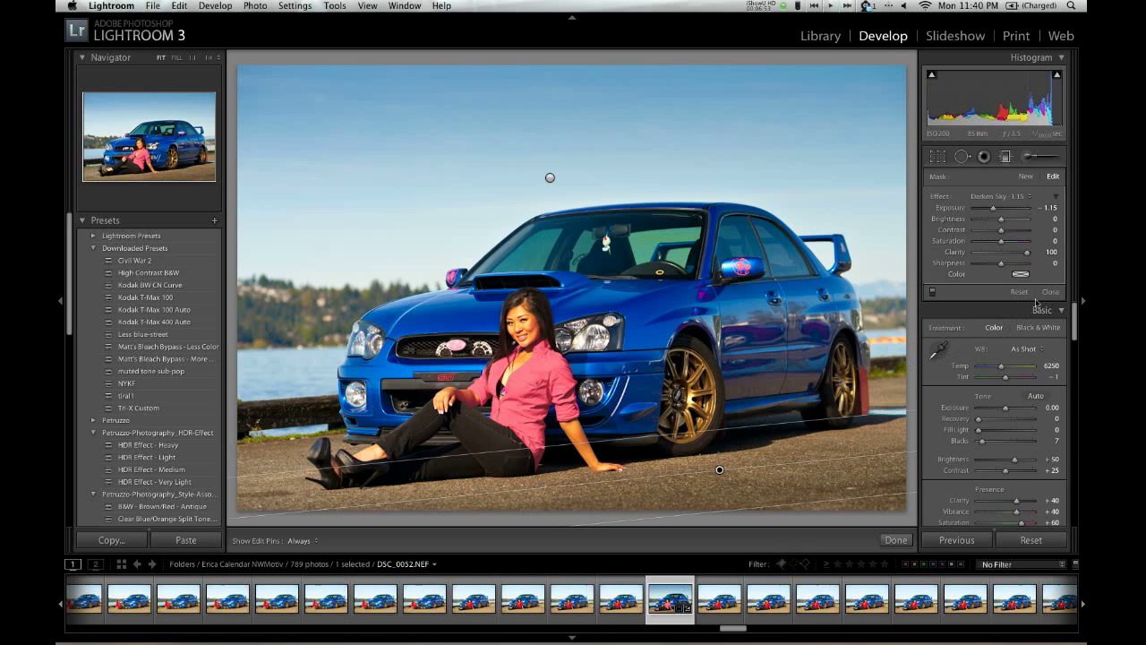
pyautogui.click(1051, 294)
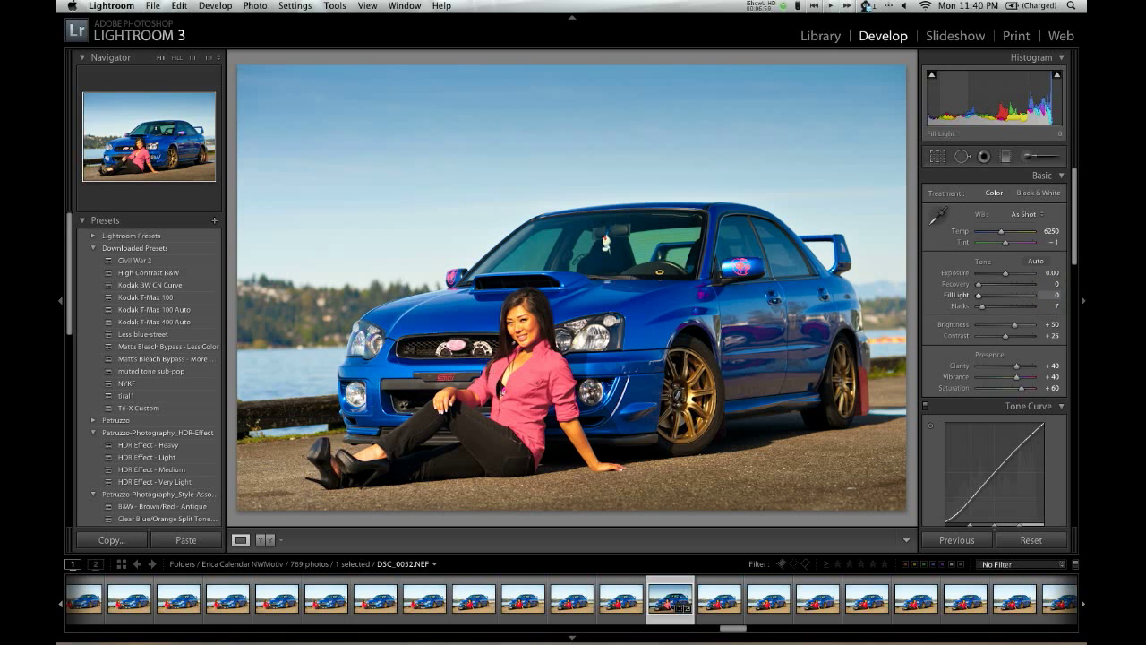
# - Reshape the tone curve by raising Darks to +35 and lowering Highlights to -23
pyautogui.scroll(-5, 1029, 294)
pyautogui.scroll(-2, 1021, 294)
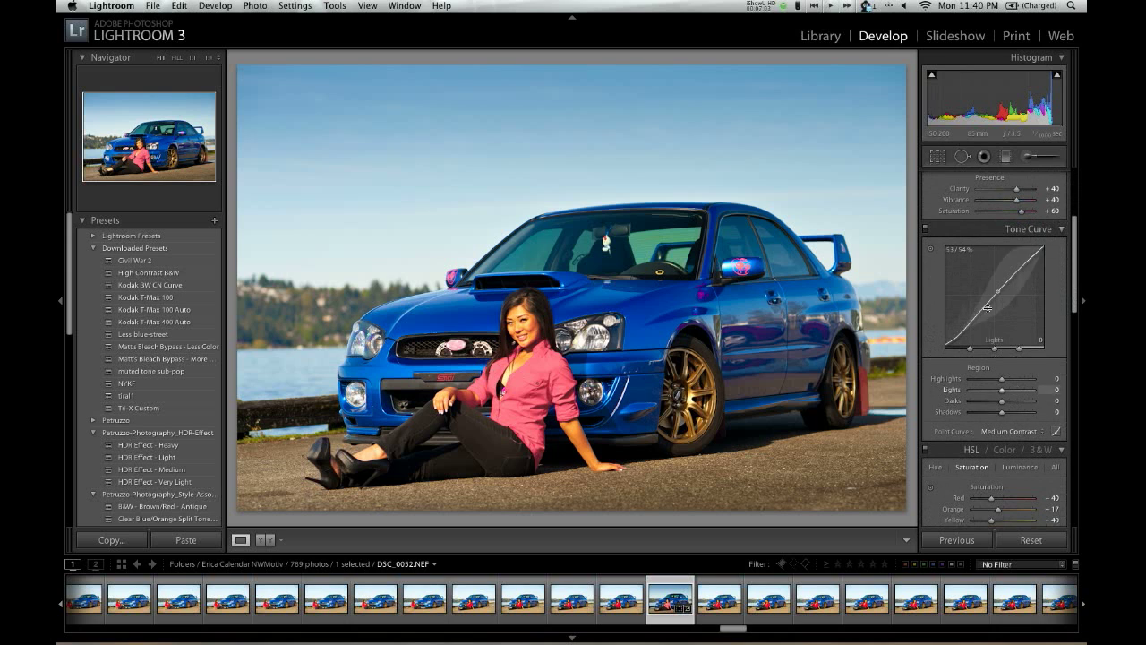
pyautogui.moveTo(974, 316); pyautogui.dragTo(966, 292)
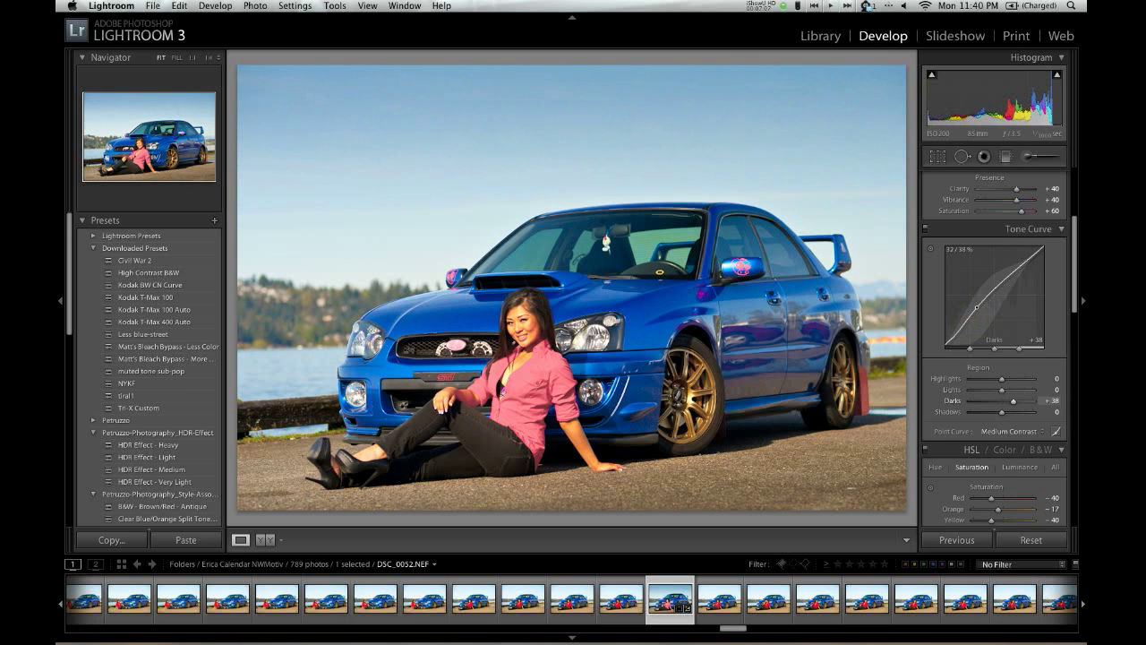
pyautogui.moveTo(976, 307); pyautogui.dragTo(981, 316)
pyautogui.moveTo(1029, 261); pyautogui.dragTo(1028, 273)
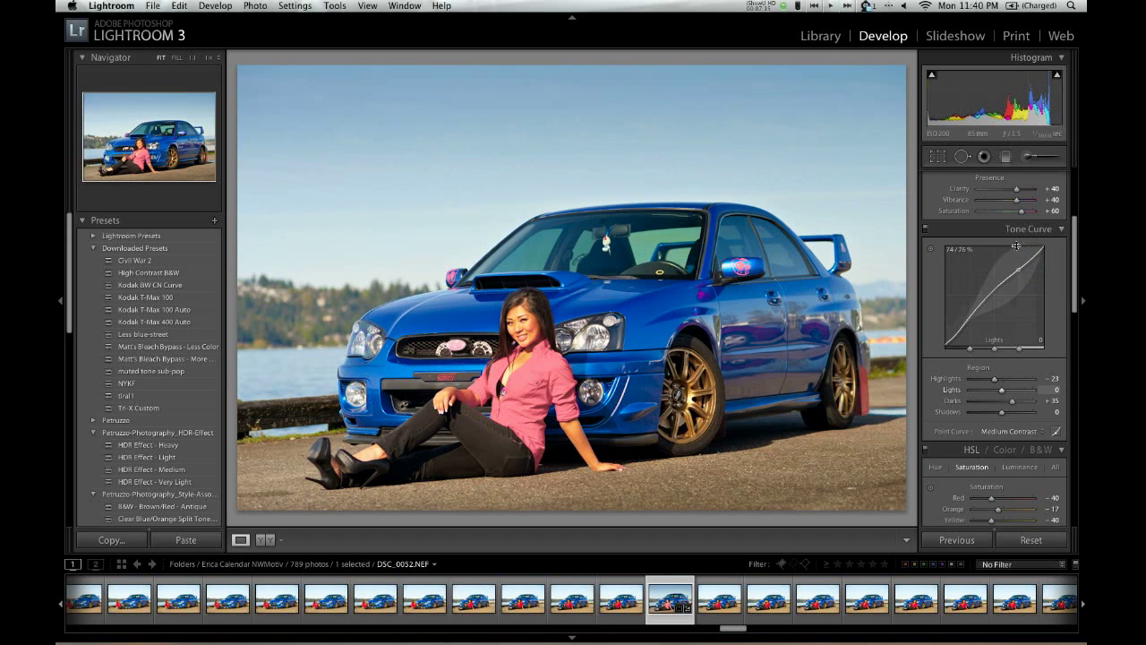
# - Darken the sky and the shirt with targeted luminance adjustments: Blue -34, Aqua -4, Red -19 and Orange -4
pyautogui.scroll(-5, 1021, 288)
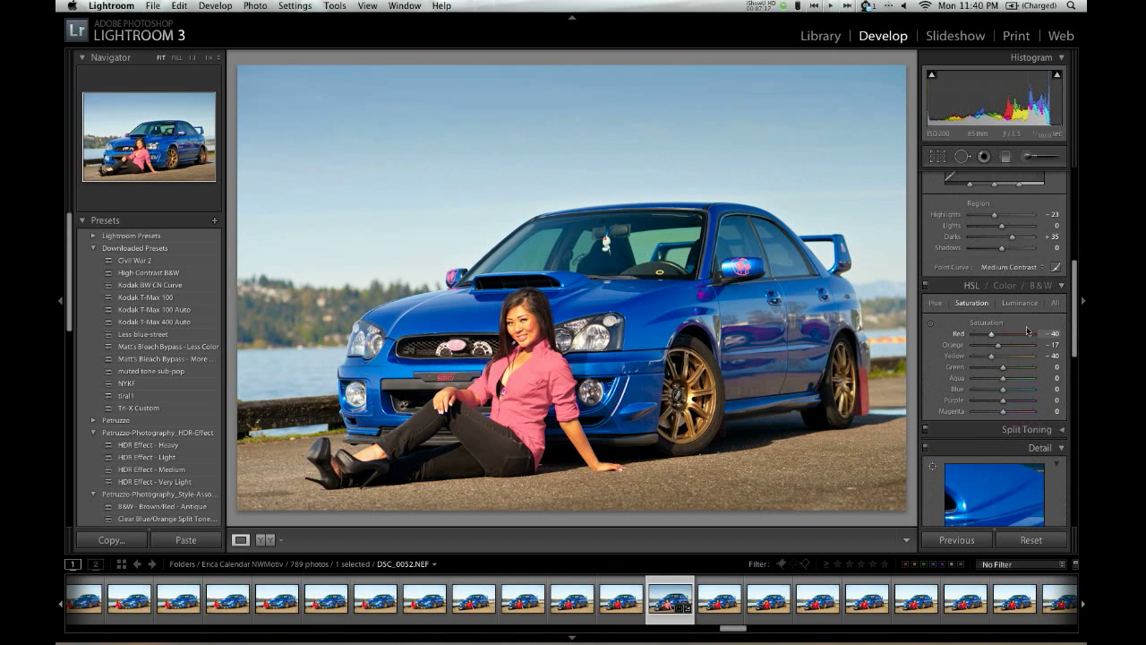
pyautogui.click(1021, 304)
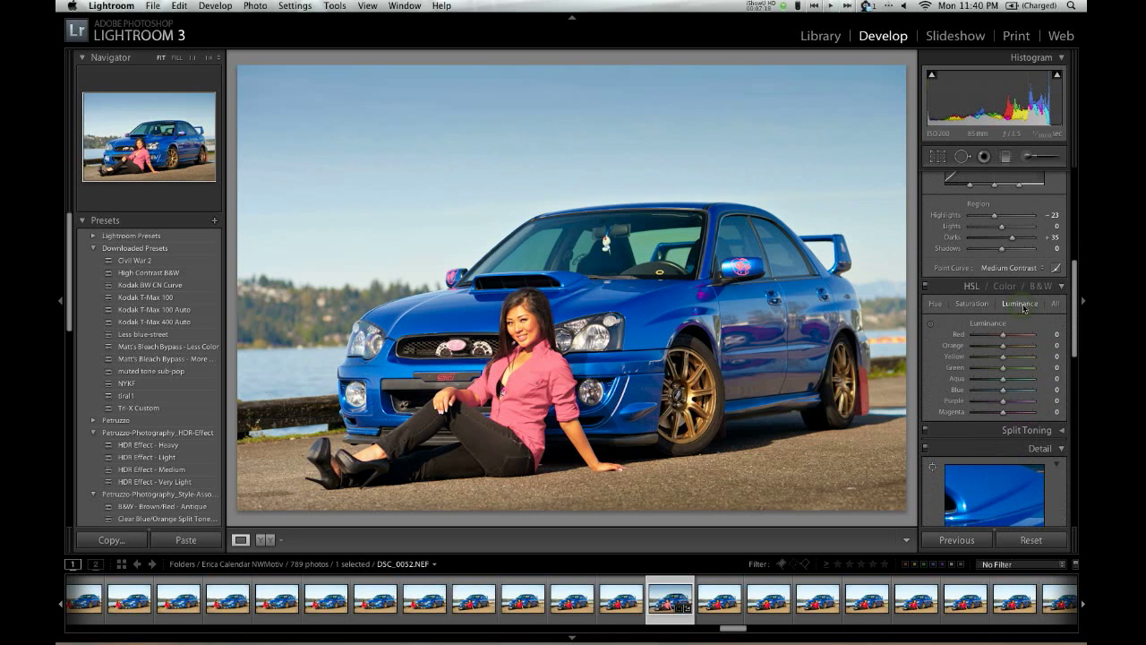
pyautogui.click(929, 326)
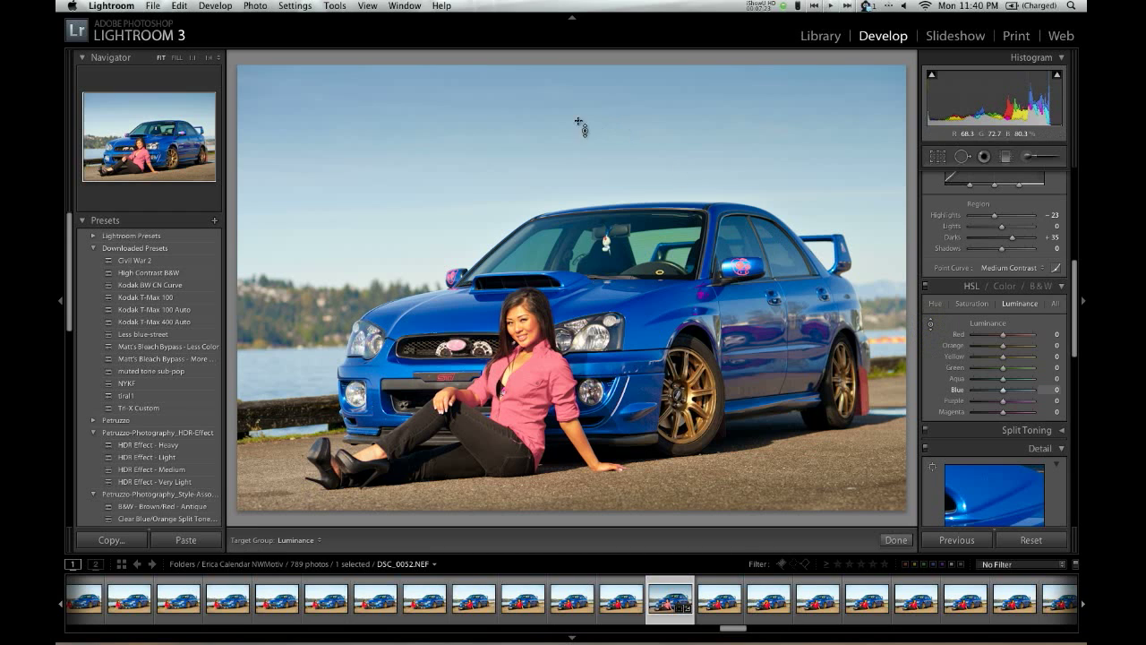
pyautogui.moveTo(522, 90); pyautogui.dragTo(519, 114)
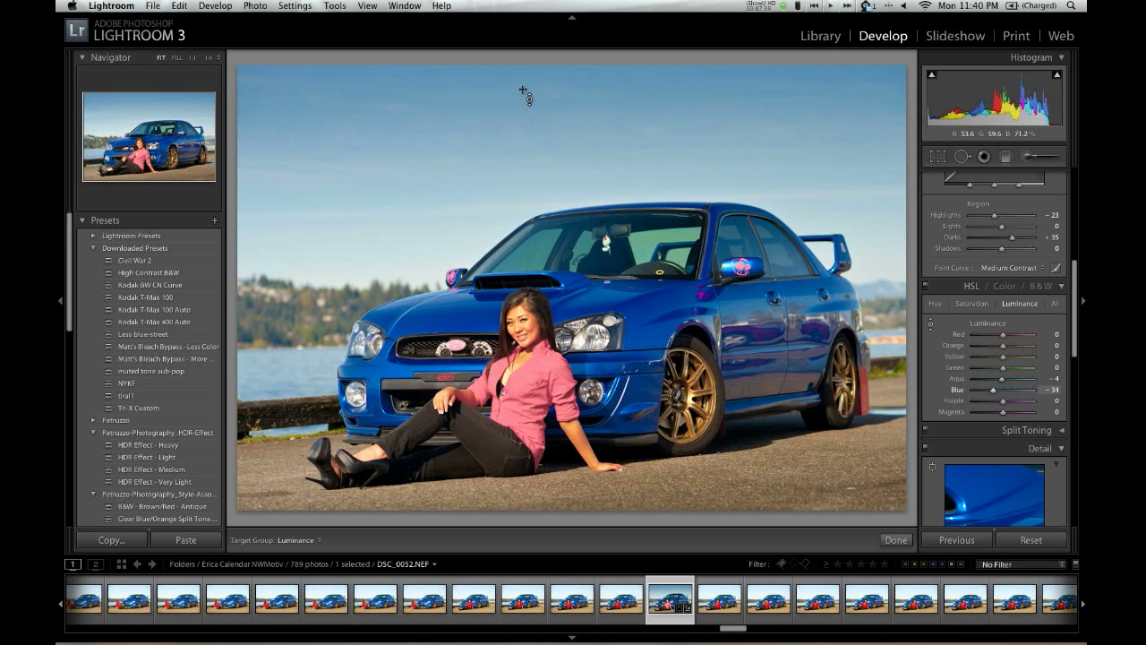
pyautogui.moveTo(541, 366); pyautogui.dragTo(540, 380)
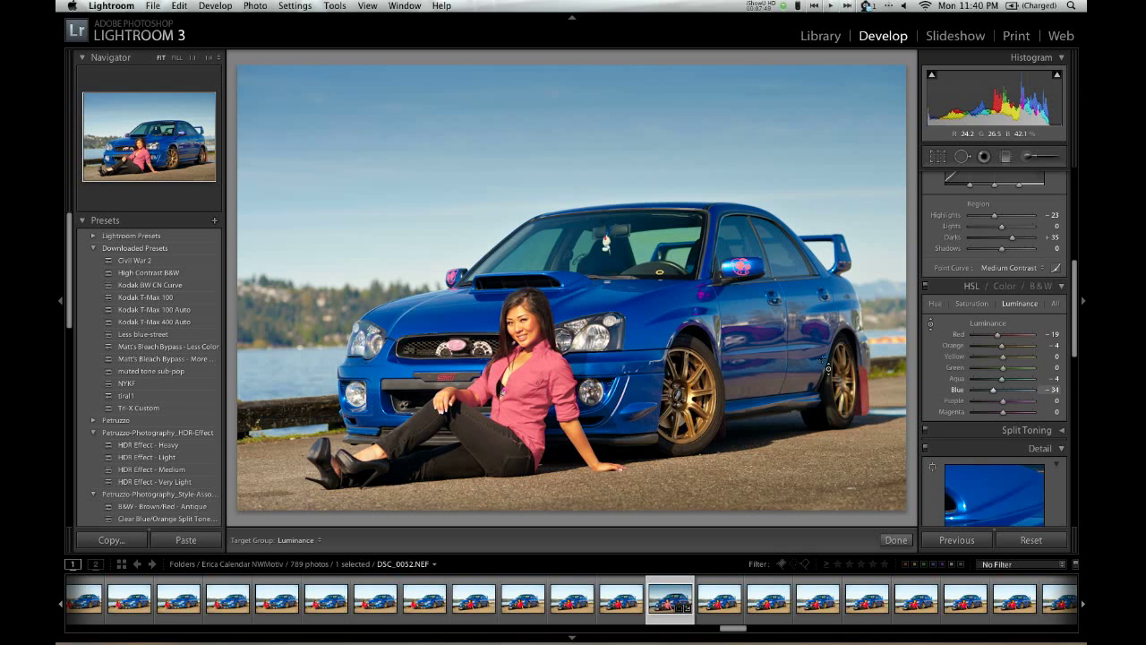
# - Split-tone the highlights with the yellow preset swatch, hue 52 and saturation 64
pyautogui.click(971, 303)
pyautogui.scroll(-4, 993, 376)
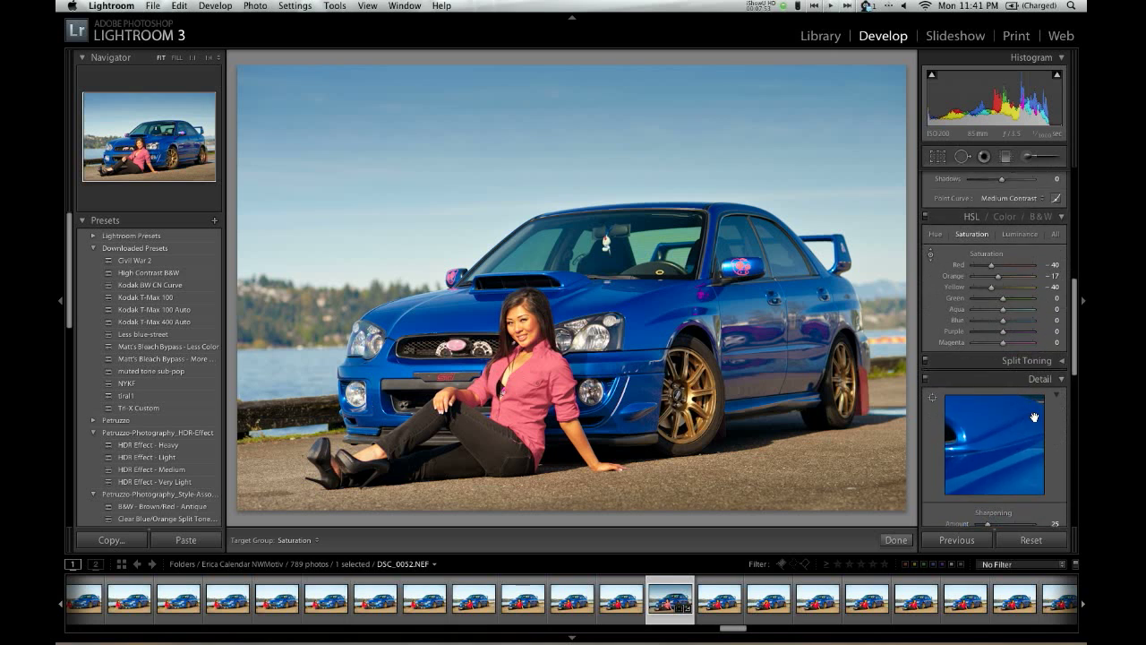
pyautogui.click(1061, 338)
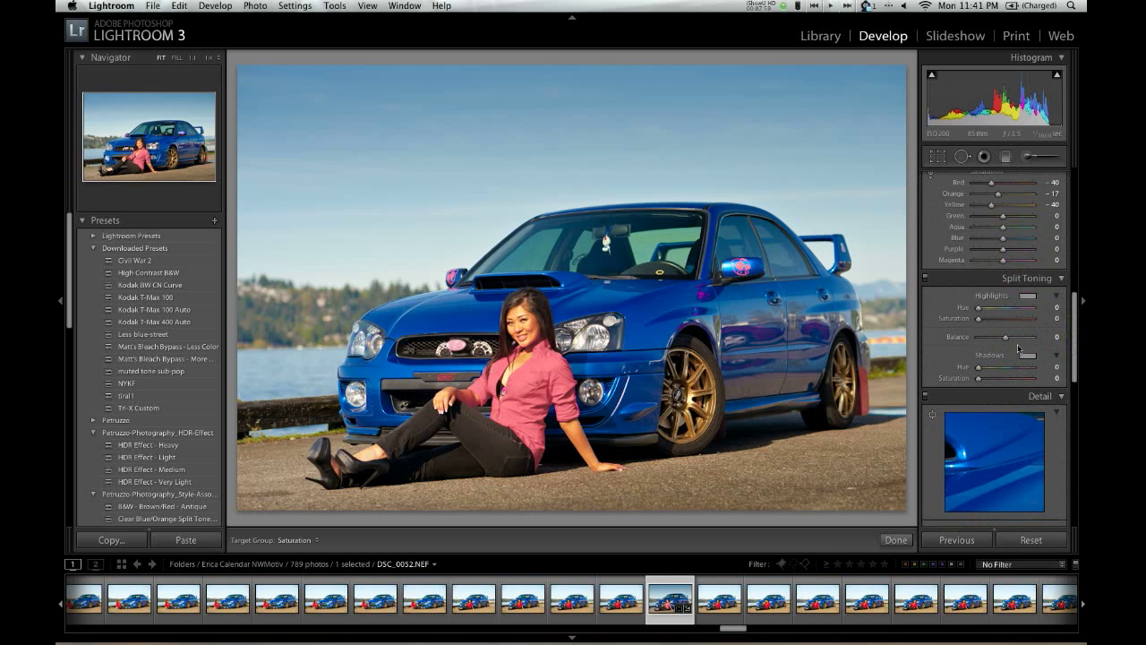
pyautogui.click(1027, 296)
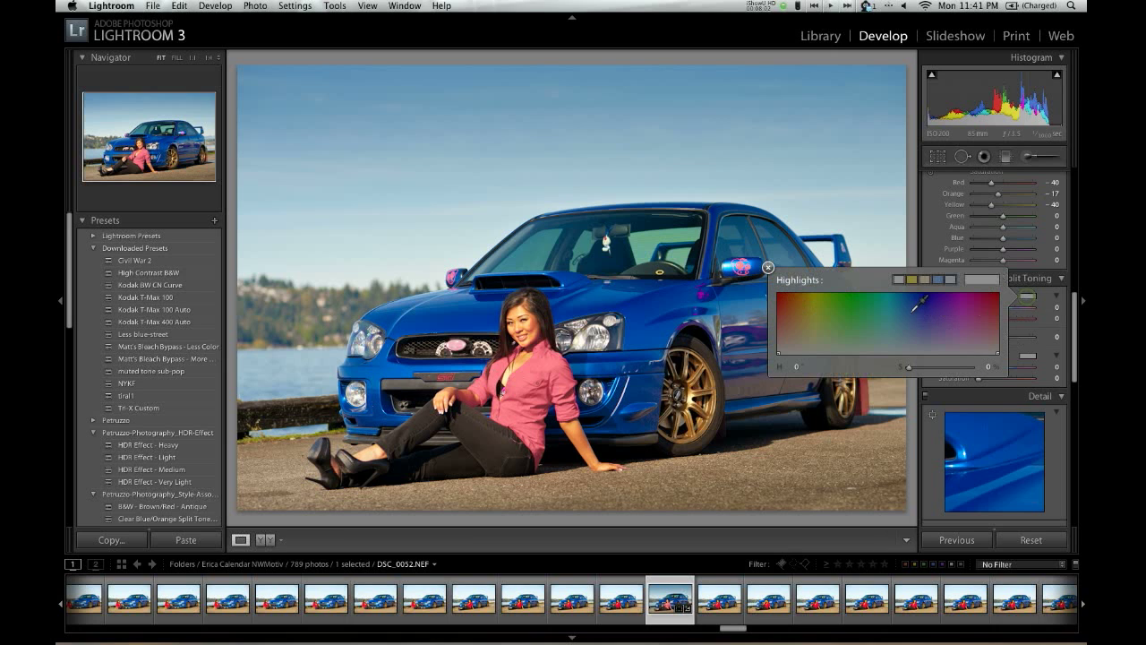
pyautogui.click(911, 279)
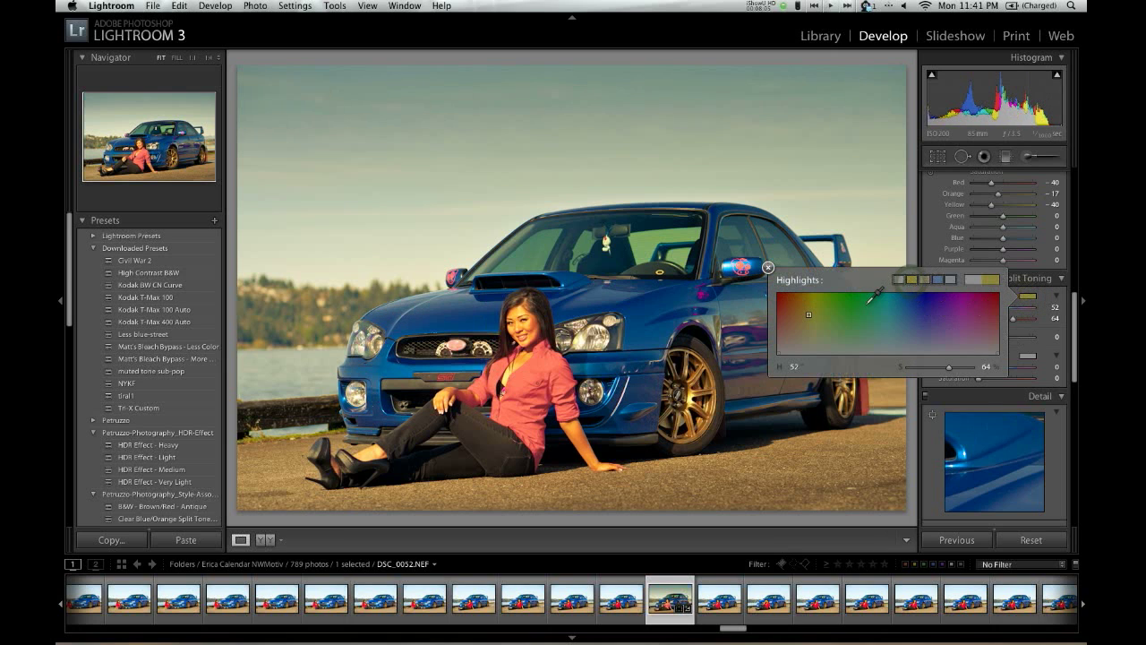
pyautogui.click(767, 268)
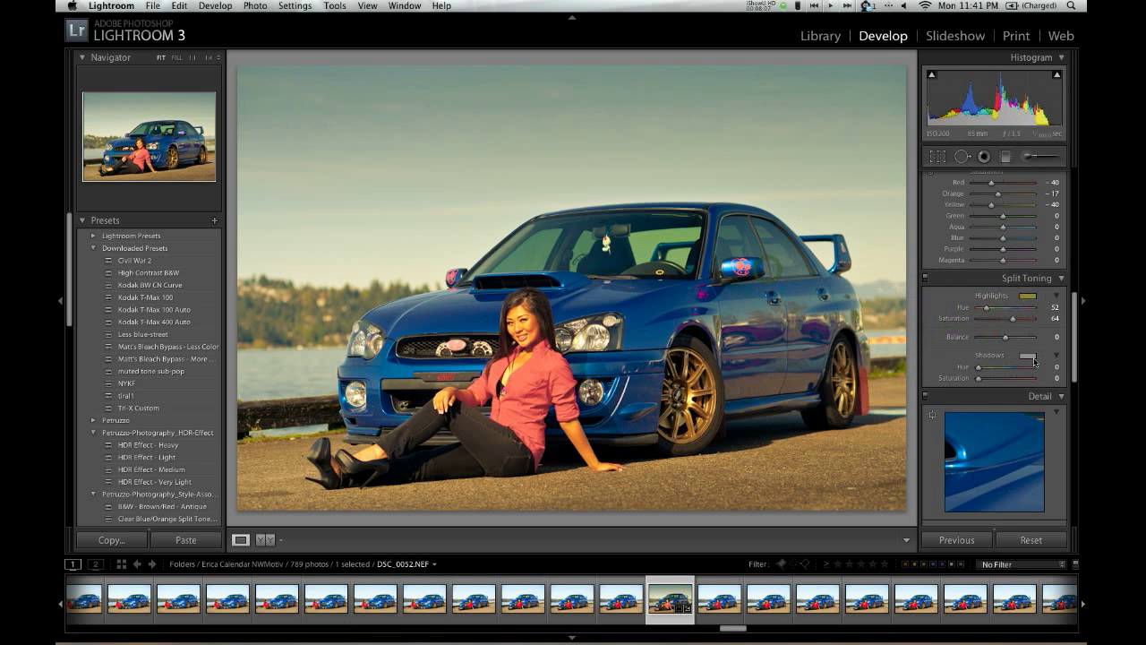
# - Split-tone the shadows with the blue preset swatch, hue 215 and saturation 50
pyautogui.click(1028, 356)
pyautogui.click(937, 340)
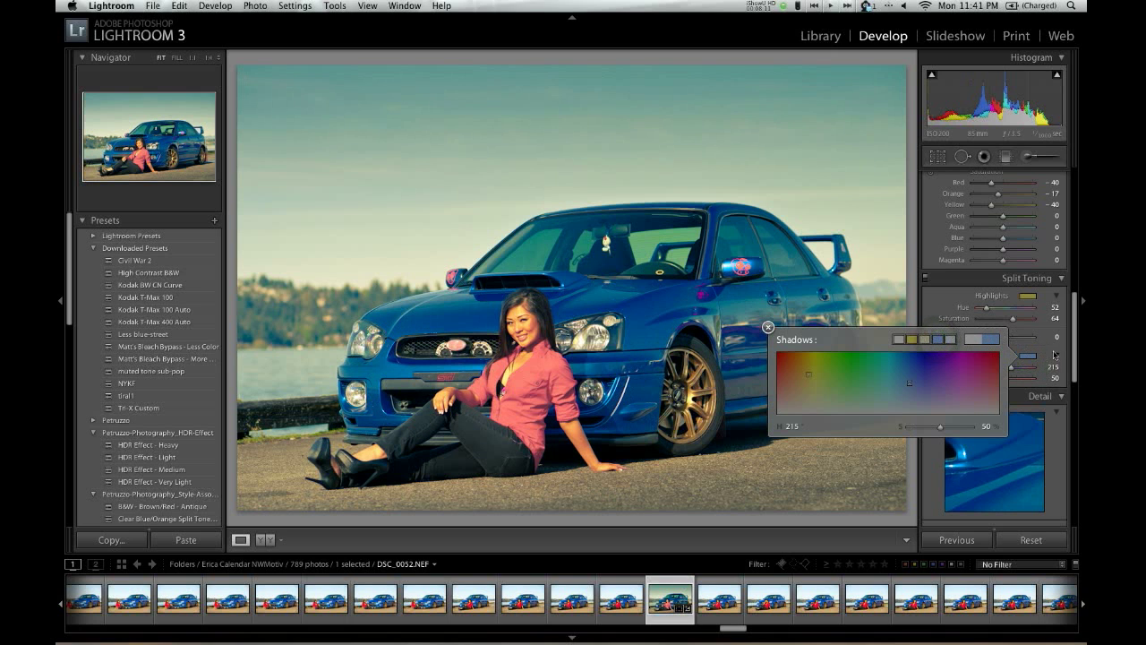
pyautogui.click(938, 309)
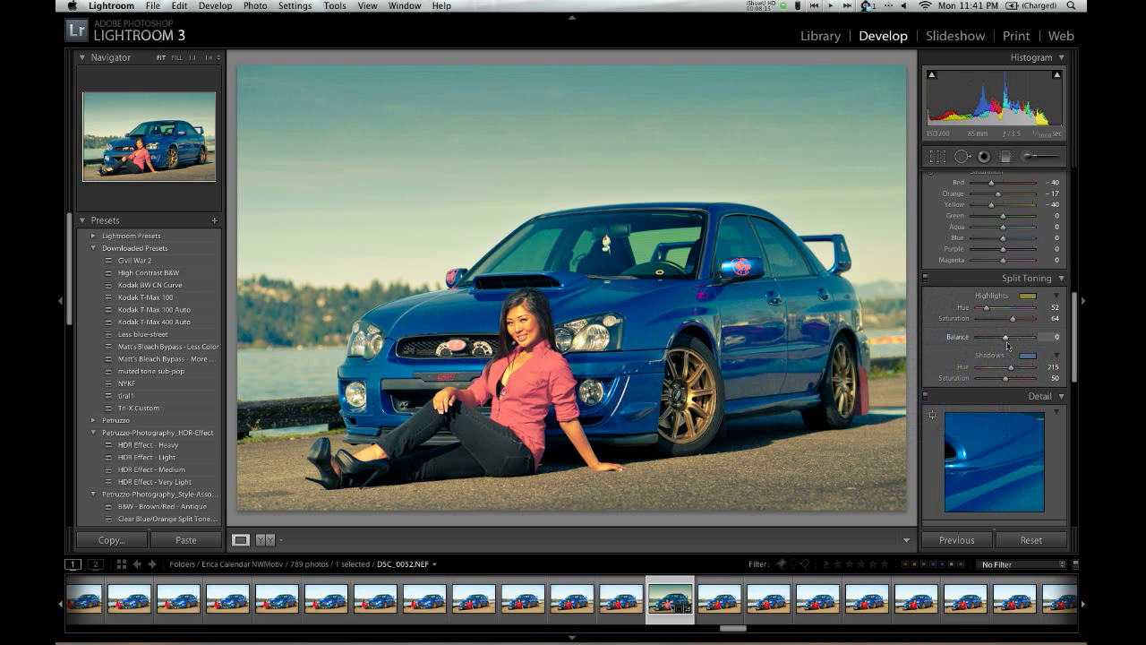
# - Adjust the split toning by setting the highlights hue to 135 and the shadows saturation to 38
pyautogui.moveTo(997, 343); pyautogui.dragTo(1006, 344)
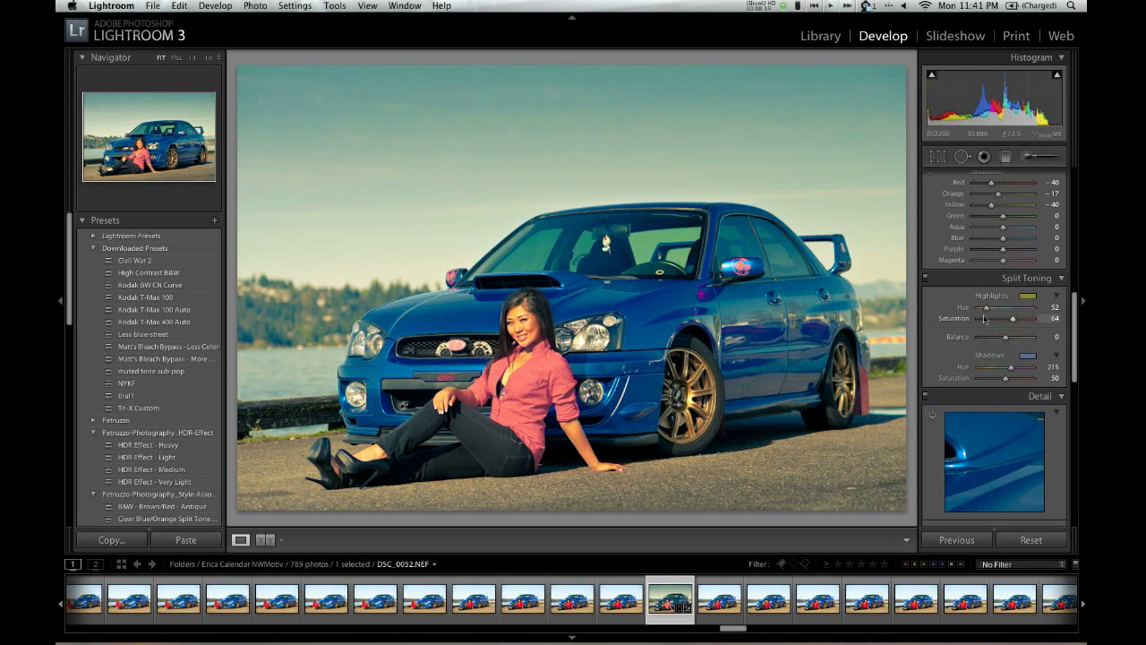
pyautogui.moveTo(986, 308); pyautogui.dragTo(999, 310)
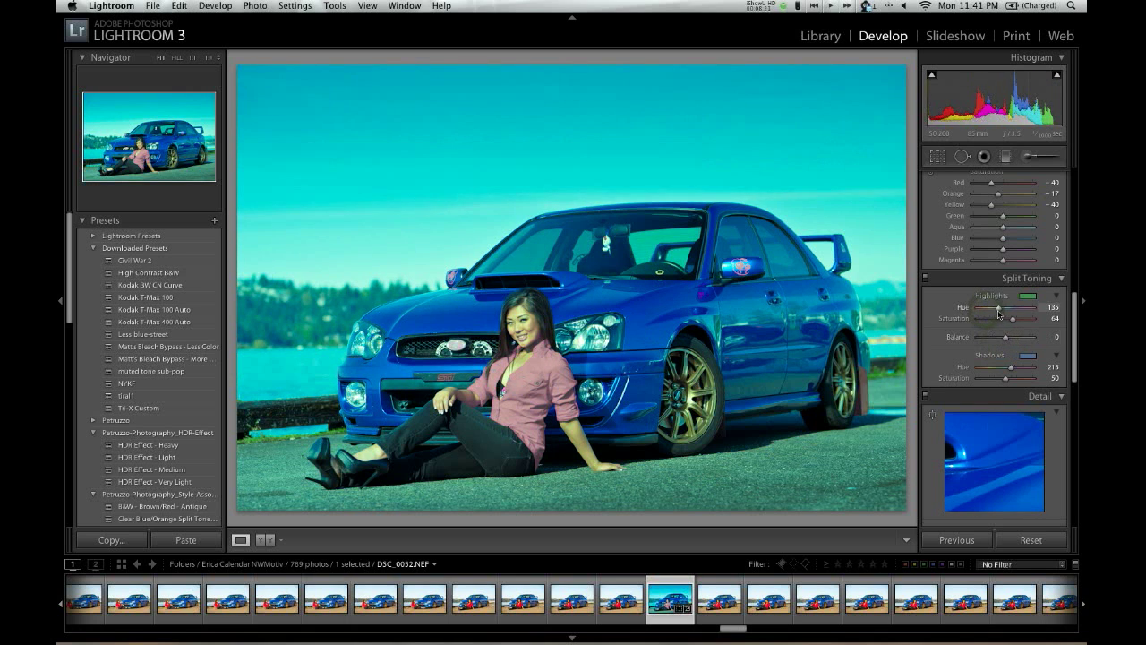
pyautogui.moveTo(1005, 378); pyautogui.dragTo(999, 379)
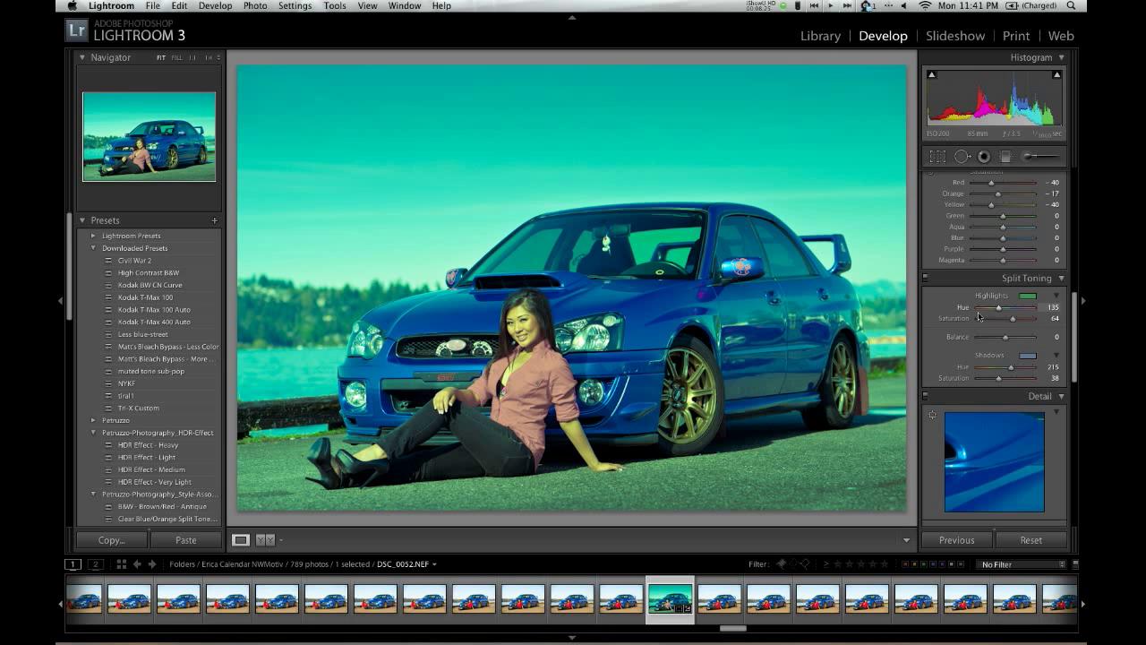
# - Undo all the split toning adjustments for both the highlights and the shadows
pyautogui.click(171, 6)
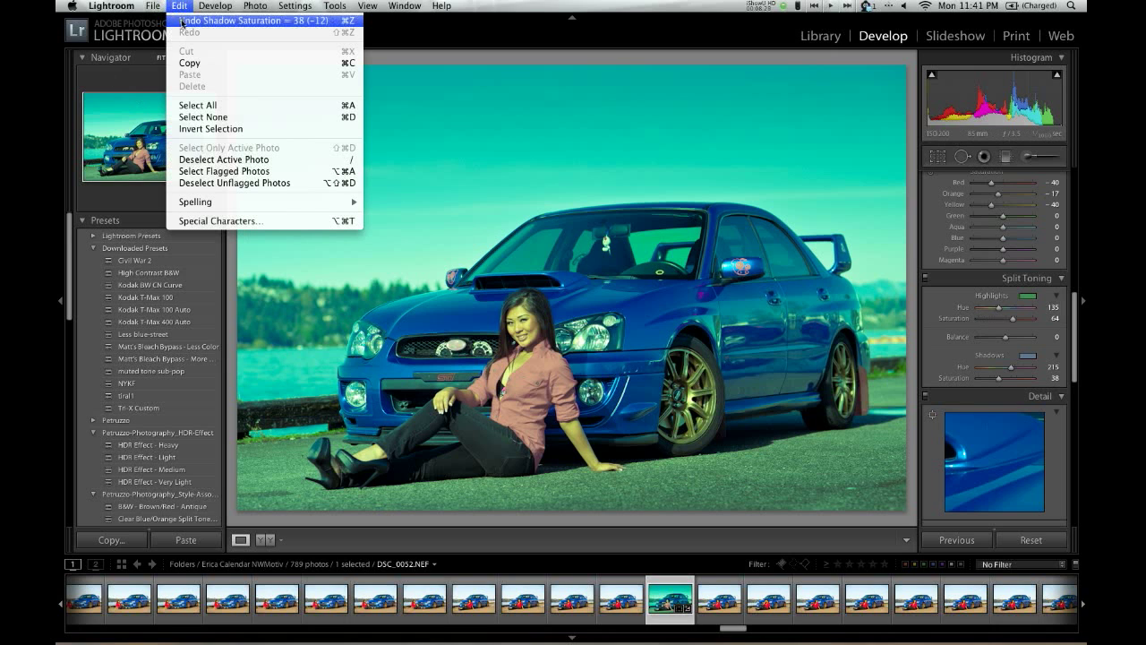
pyautogui.click(181, 21)
pyautogui.click(179, 5)
pyautogui.click(182, 20)
pyautogui.click(179, 6)
pyautogui.click(182, 20)
pyautogui.click(178, 5)
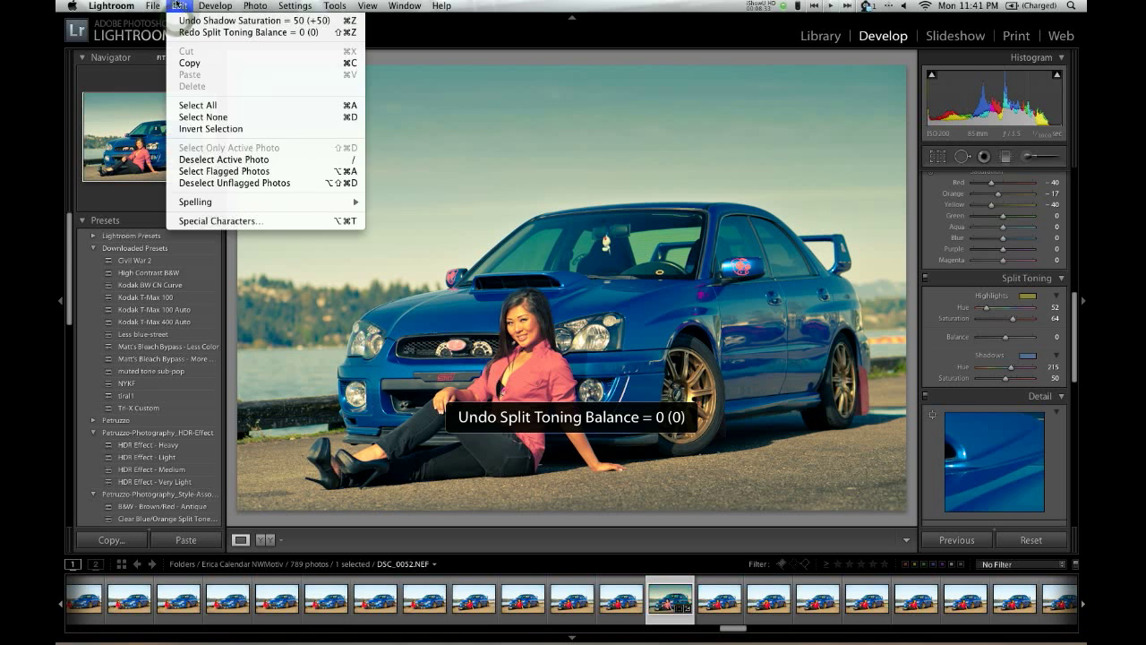
pyautogui.click(181, 20)
pyautogui.click(179, 5)
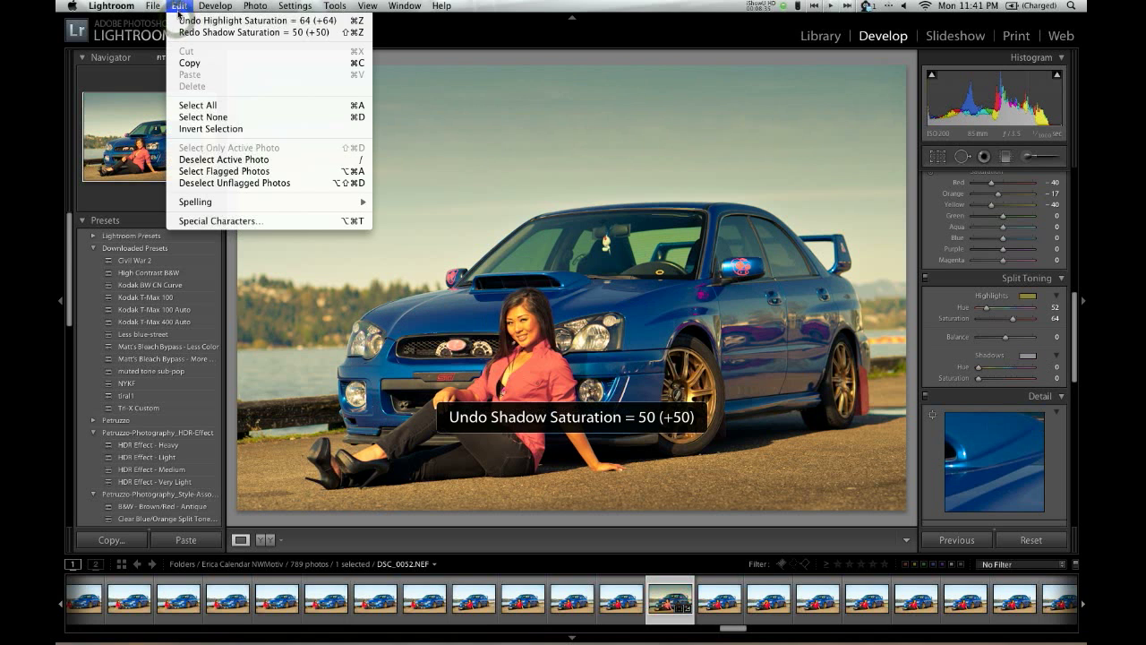
pyautogui.click(182, 20)
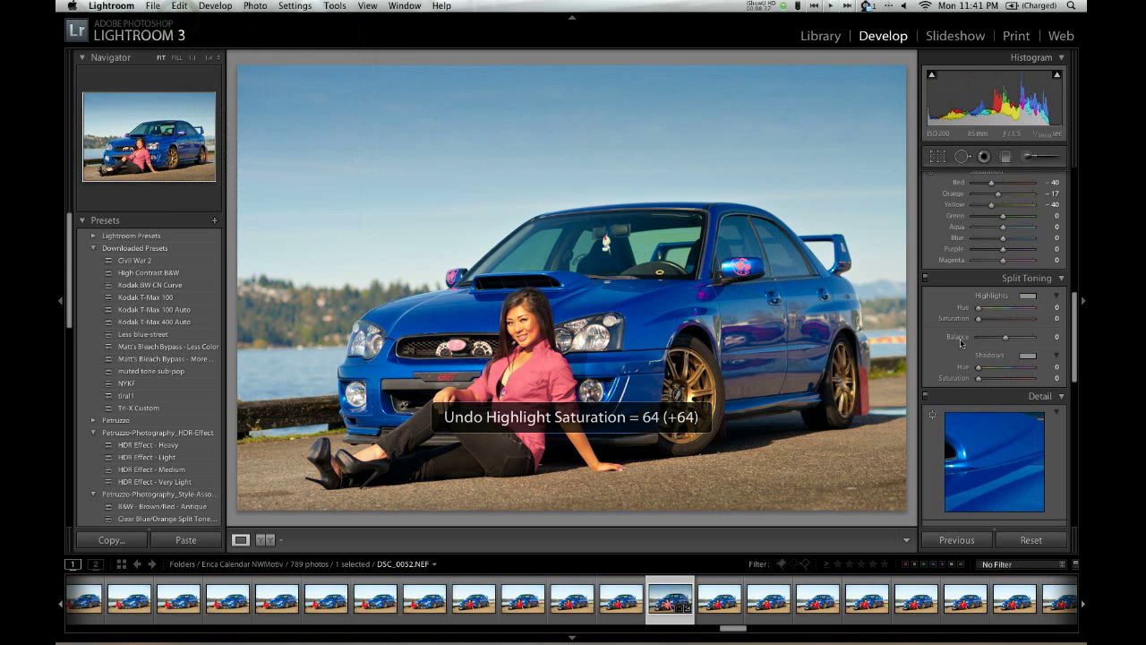
# - Set the sharpening amount to 49 and the luminance noise reduction to 0, checking the woman's face at close view
pyautogui.moveTo(1073, 347); pyautogui.dragTo(1070, 388)
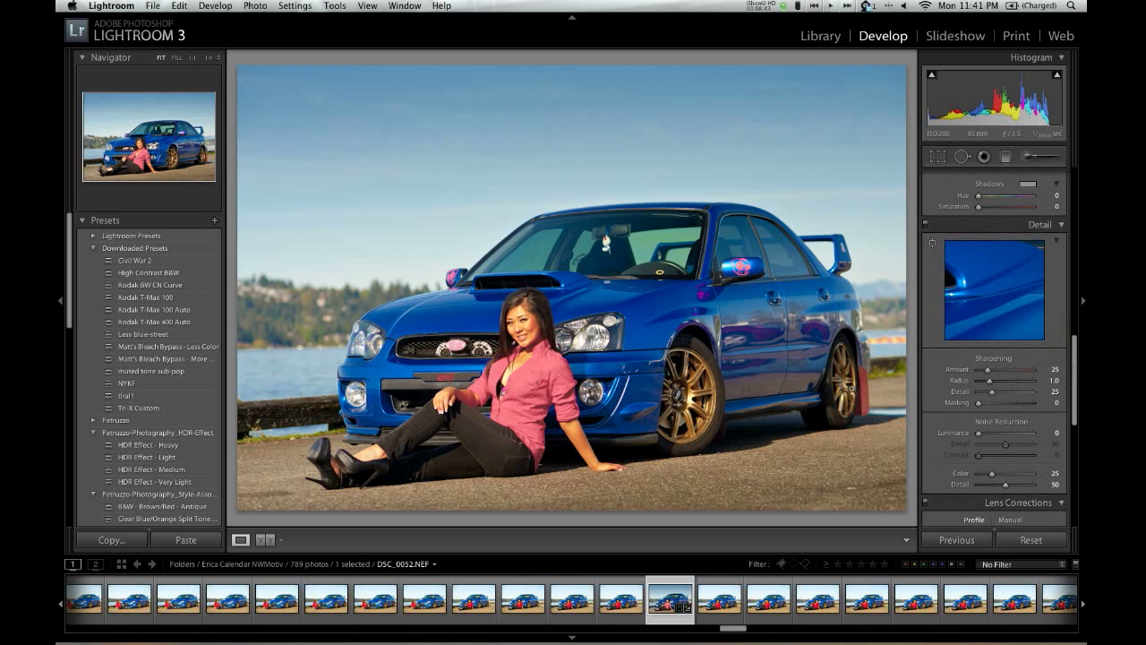
pyautogui.click(540, 342)
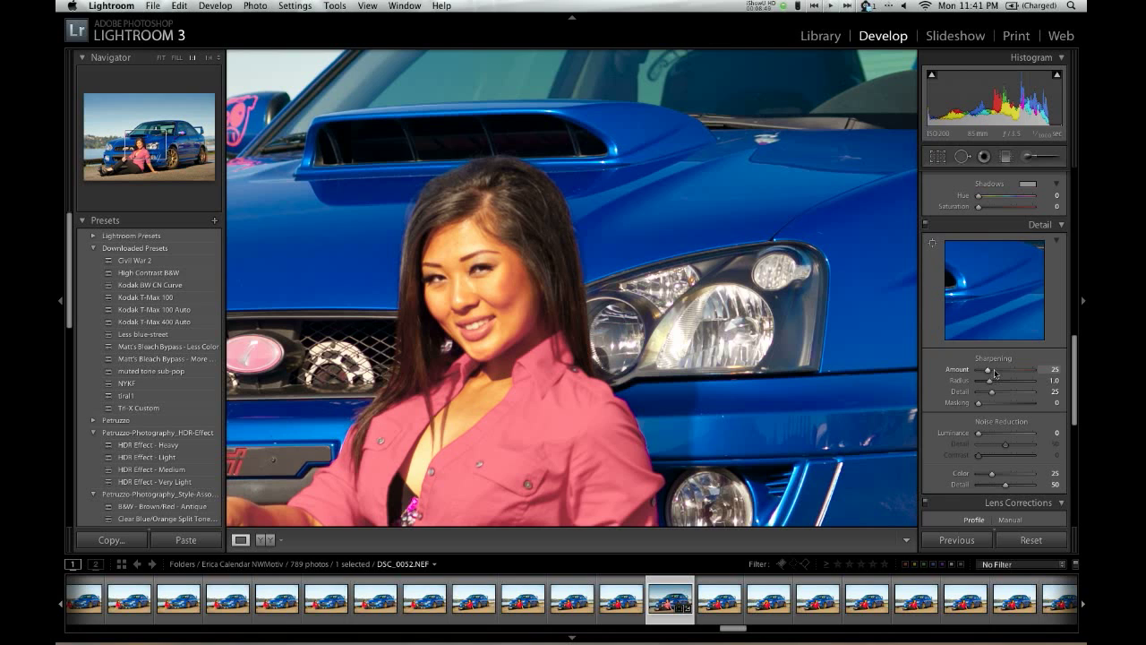
pyautogui.moveTo(995, 373); pyautogui.dragTo(995, 373)
pyautogui.scroll(-3, 1009, 450)
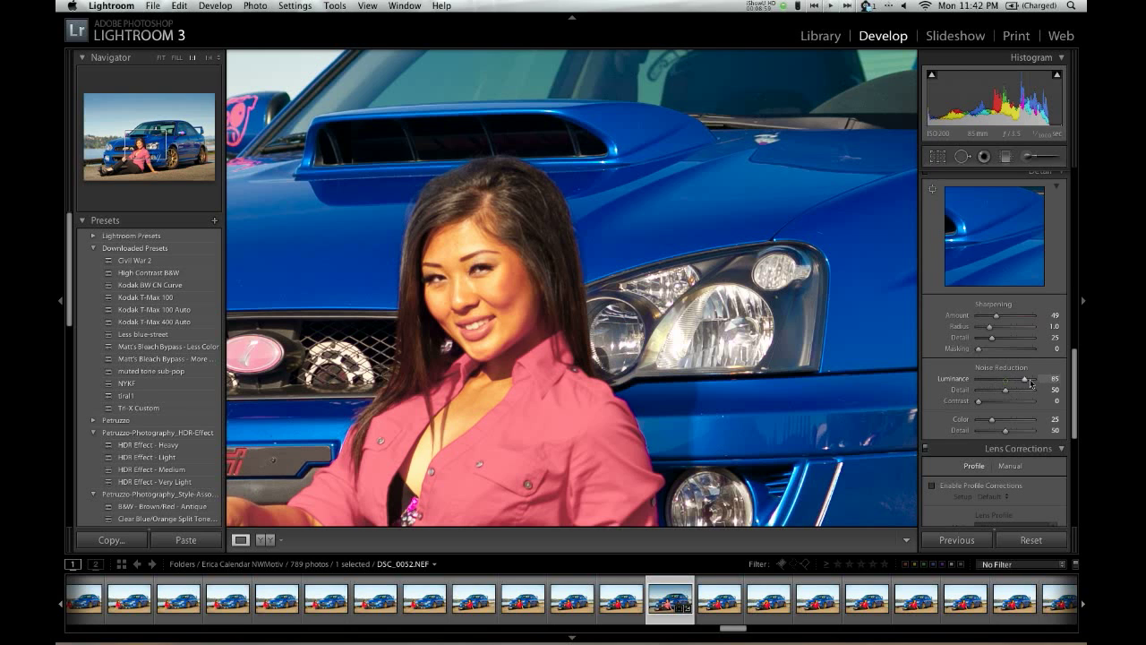
pyautogui.moveTo(1005, 384); pyautogui.dragTo(970, 385)
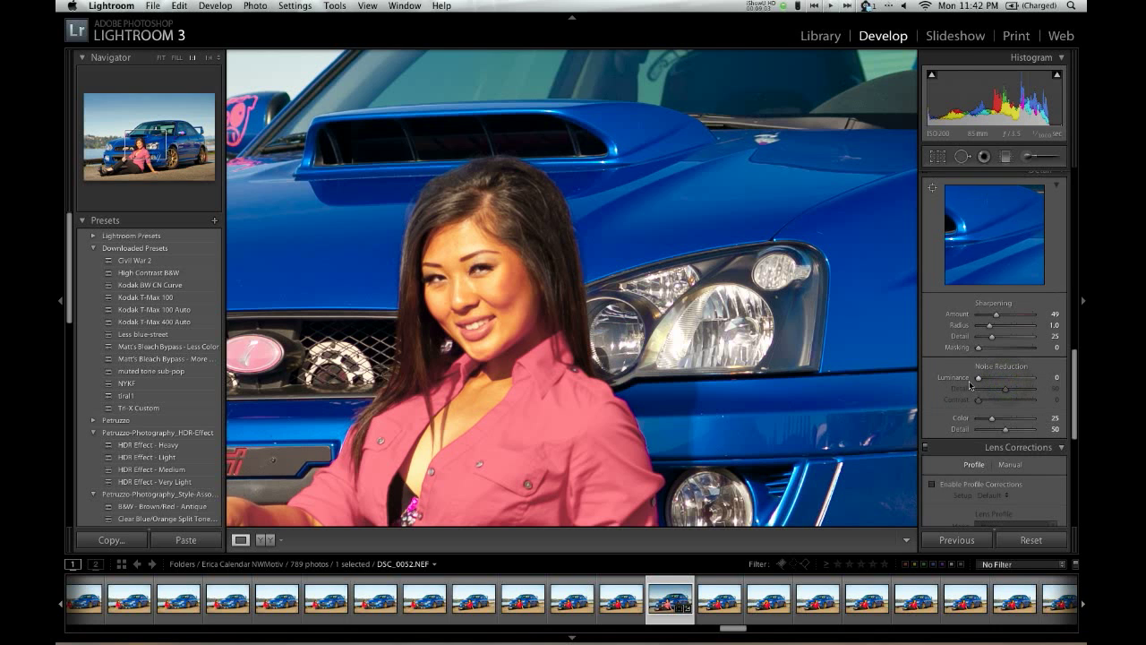
pyautogui.click(619, 312)
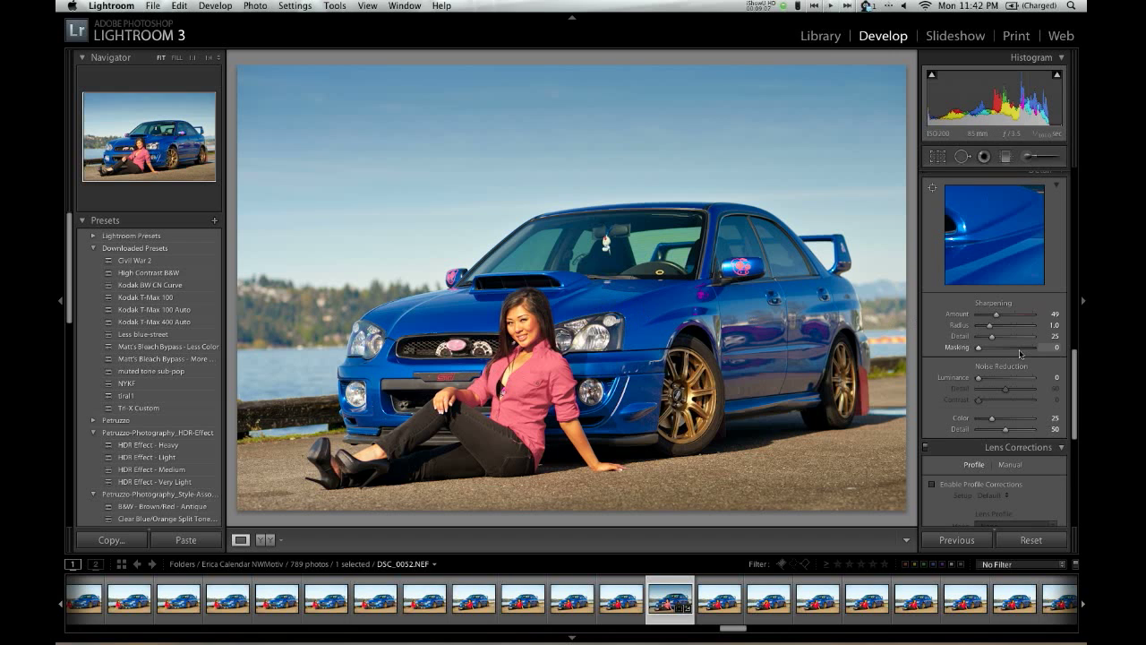
# - Enable the lens profile corrections and set the post-crop vignette amount to 0
pyautogui.scroll(-5, 1019, 349)
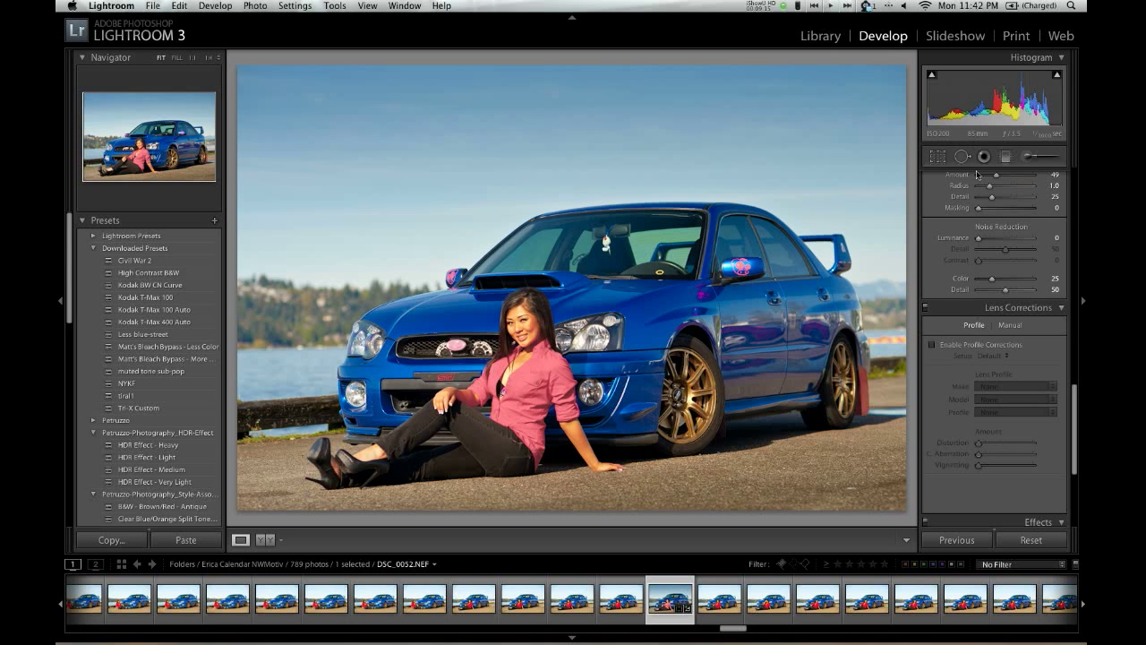
pyautogui.click(931, 344)
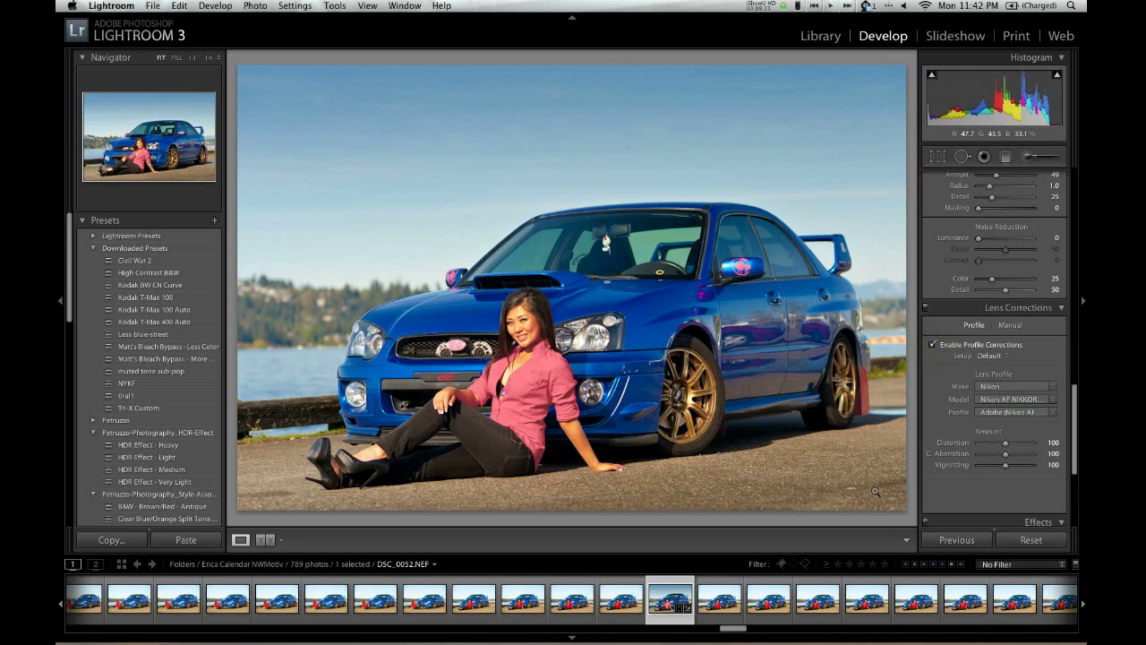
pyautogui.scroll(-4, 968, 388)
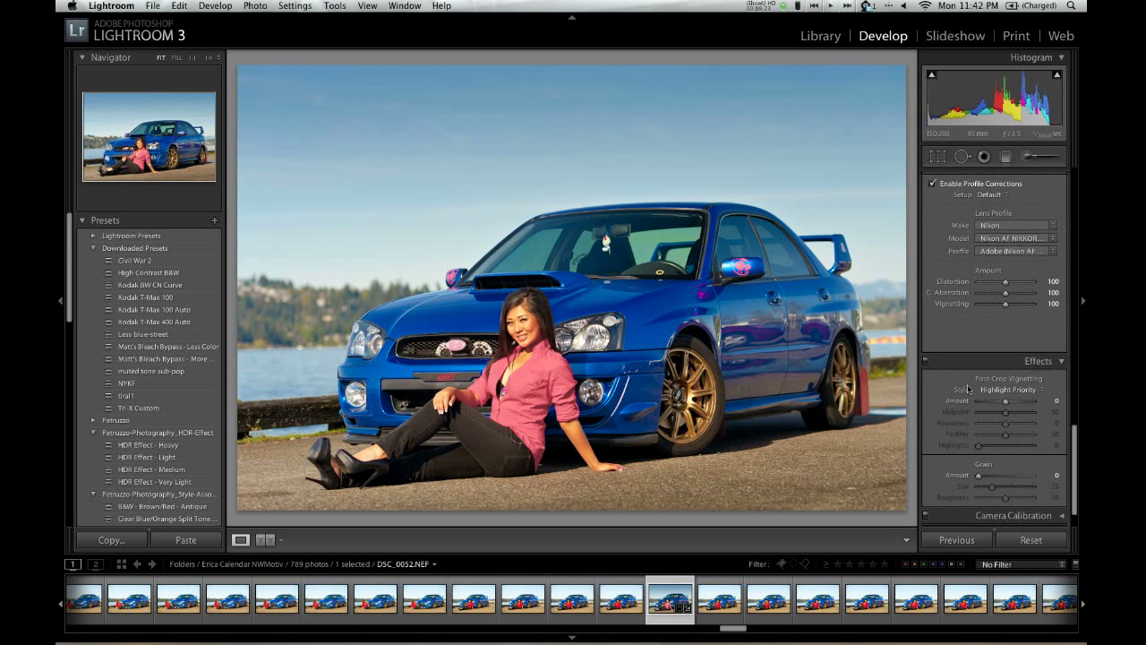
pyautogui.scroll(-1, 968, 388)
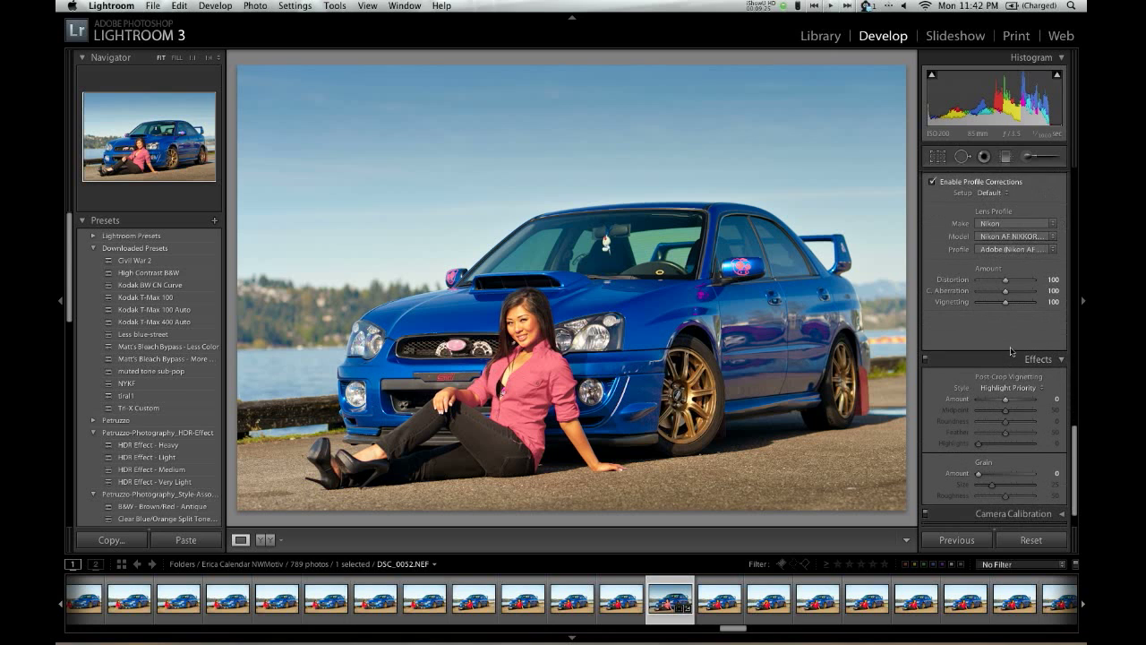
pyautogui.scroll(-1, 1011, 351)
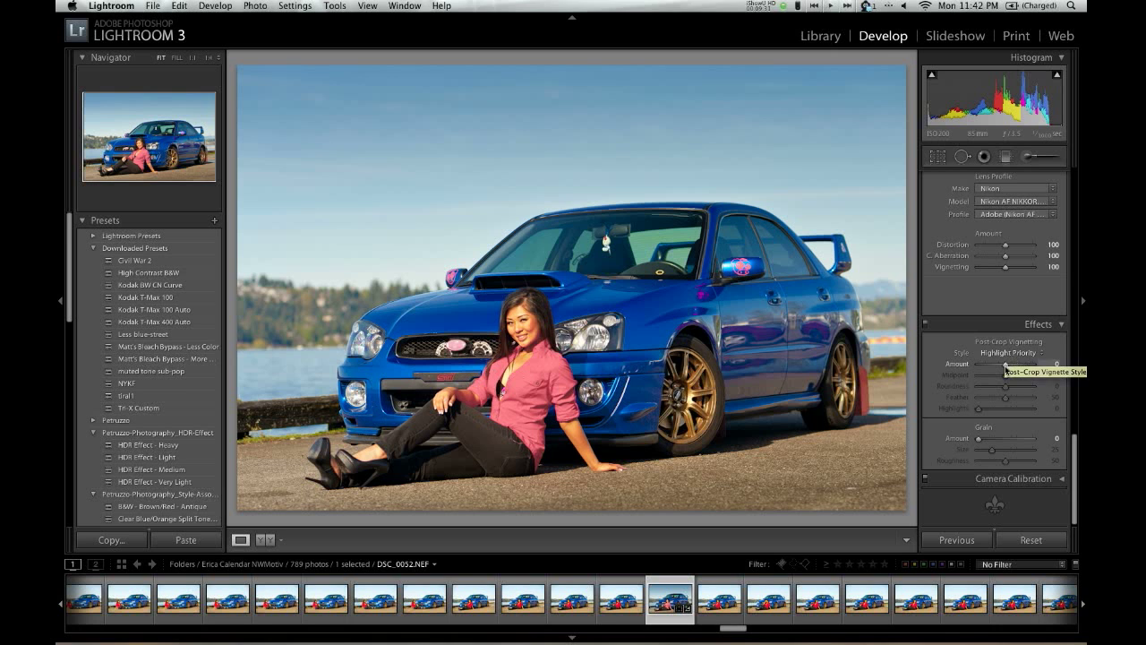
pyautogui.moveTo(1005, 363)
pyautogui.mouseDown()
pyautogui.moveTo(974, 371)
pyautogui.moveTo(1005, 370)
pyautogui.mouseUp()
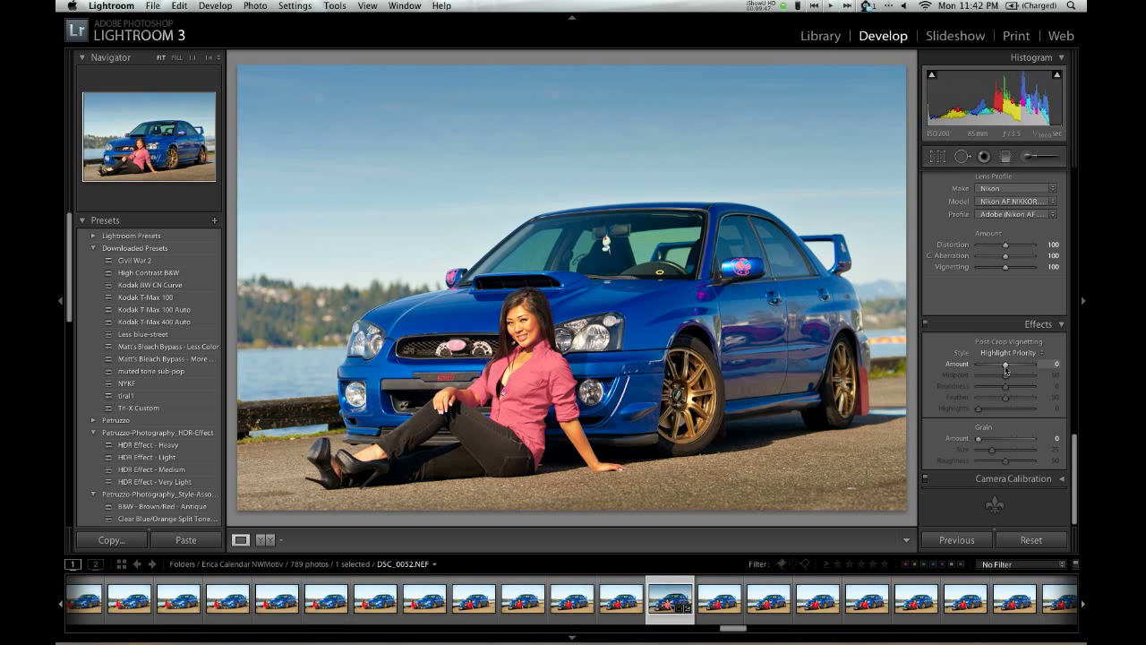
# - Examine the available makes and models for the lens profile and the manual lens correction settings
pyautogui.scroll(5, 1019, 368)
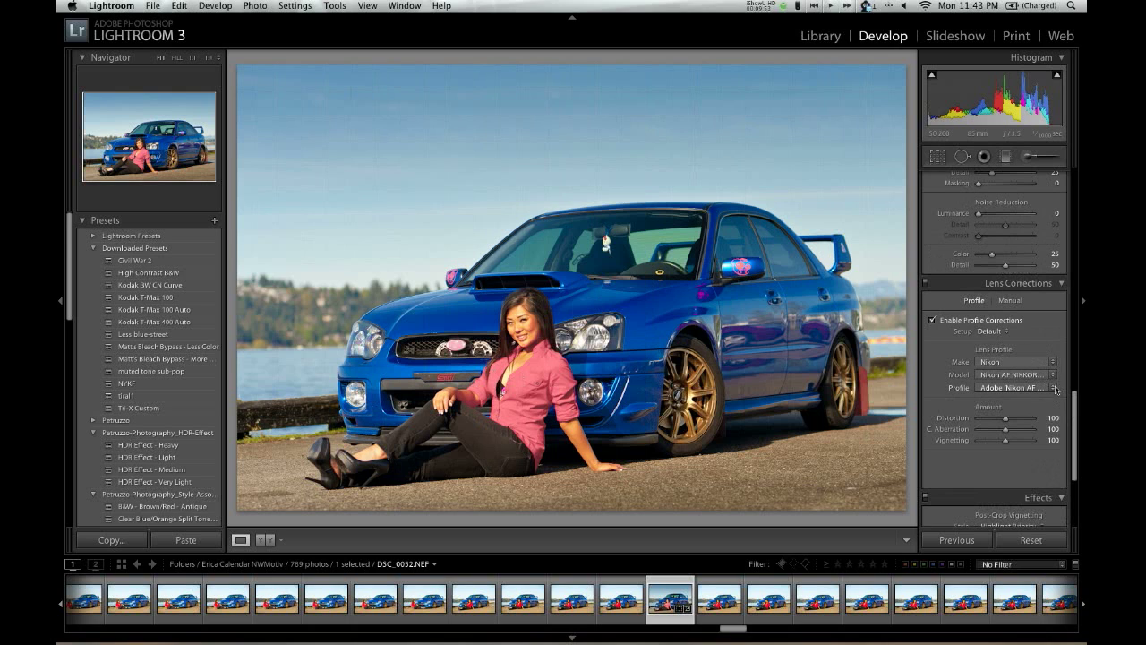
pyautogui.click(1053, 366)
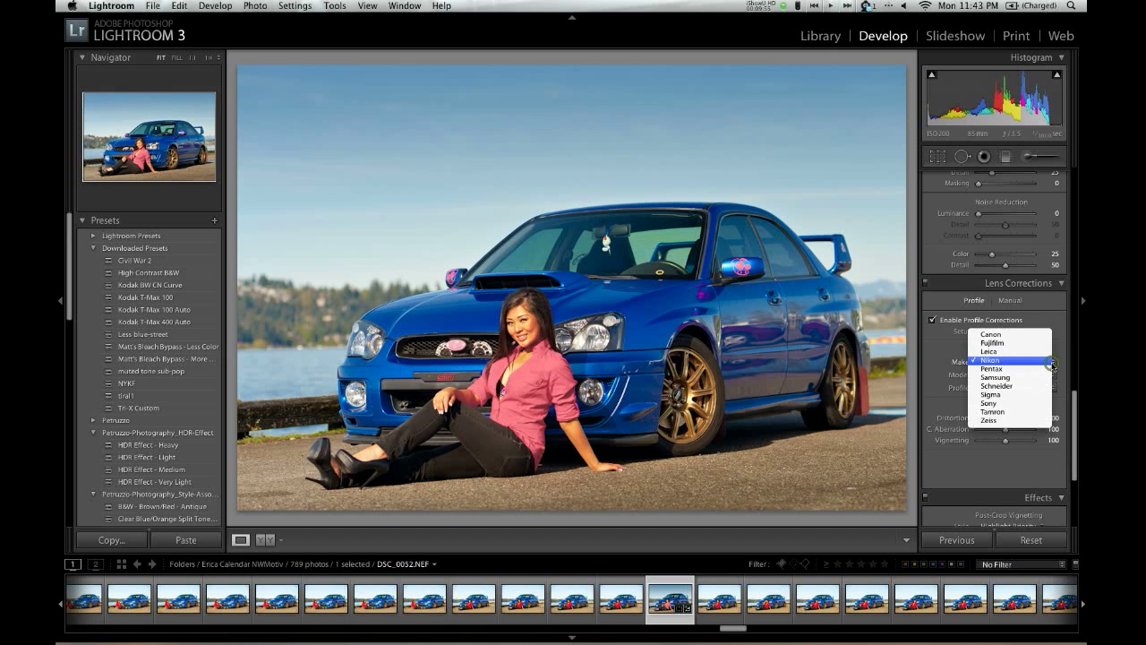
pyautogui.click(1061, 367)
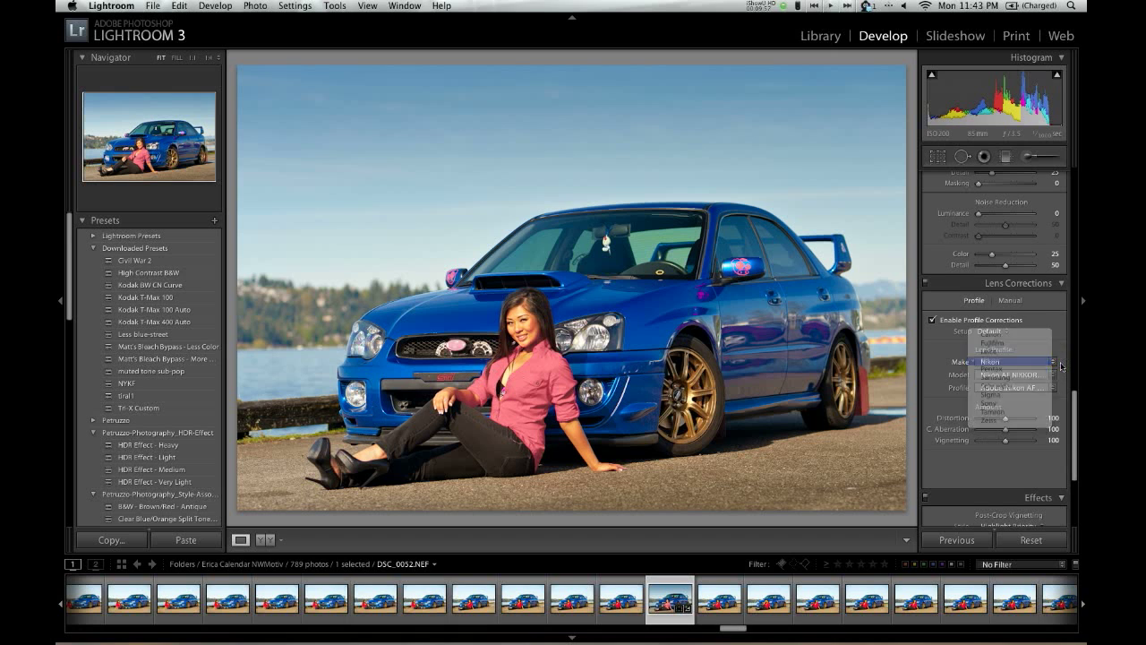
pyautogui.click(1053, 375)
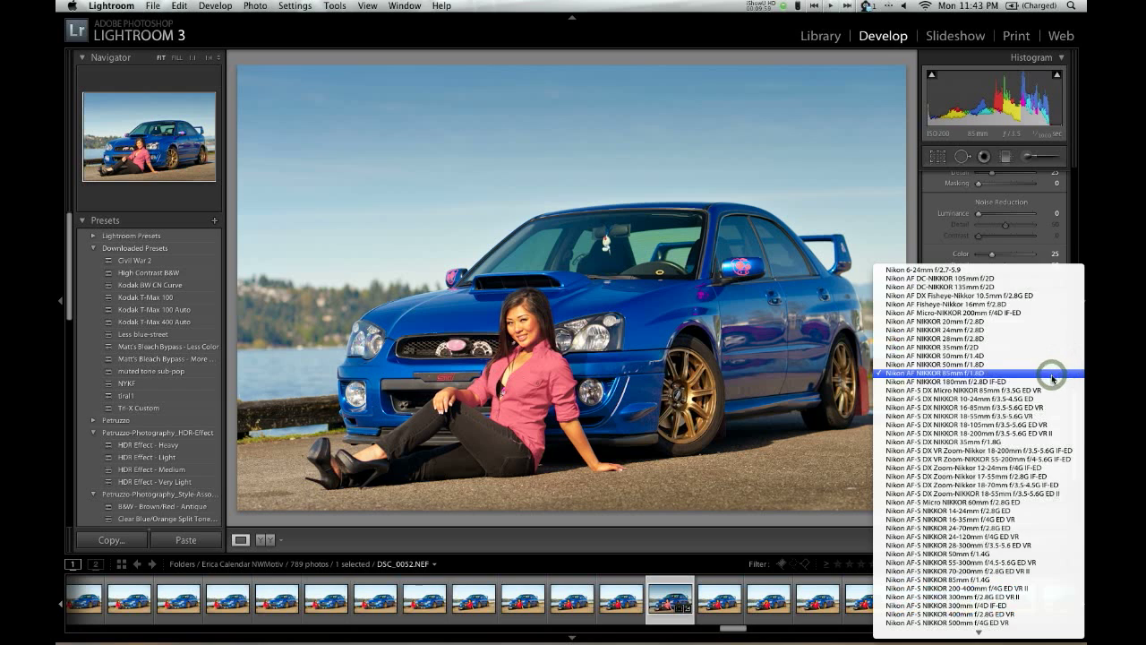
pyautogui.scroll(-3, 1053, 377)
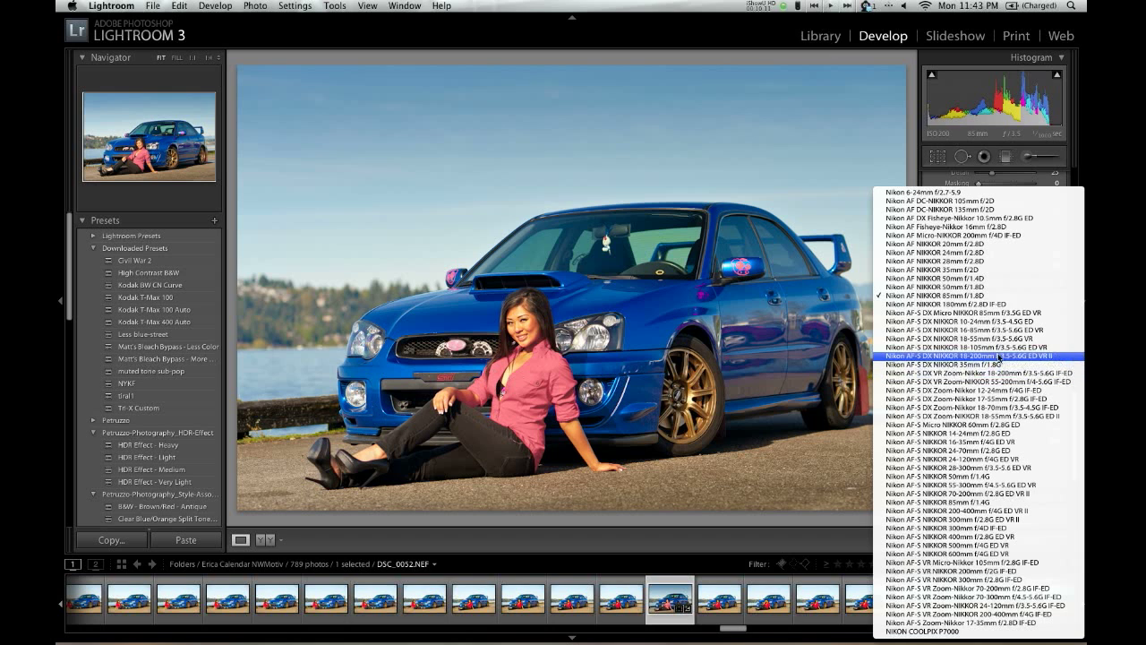
pyautogui.click(729, 55)
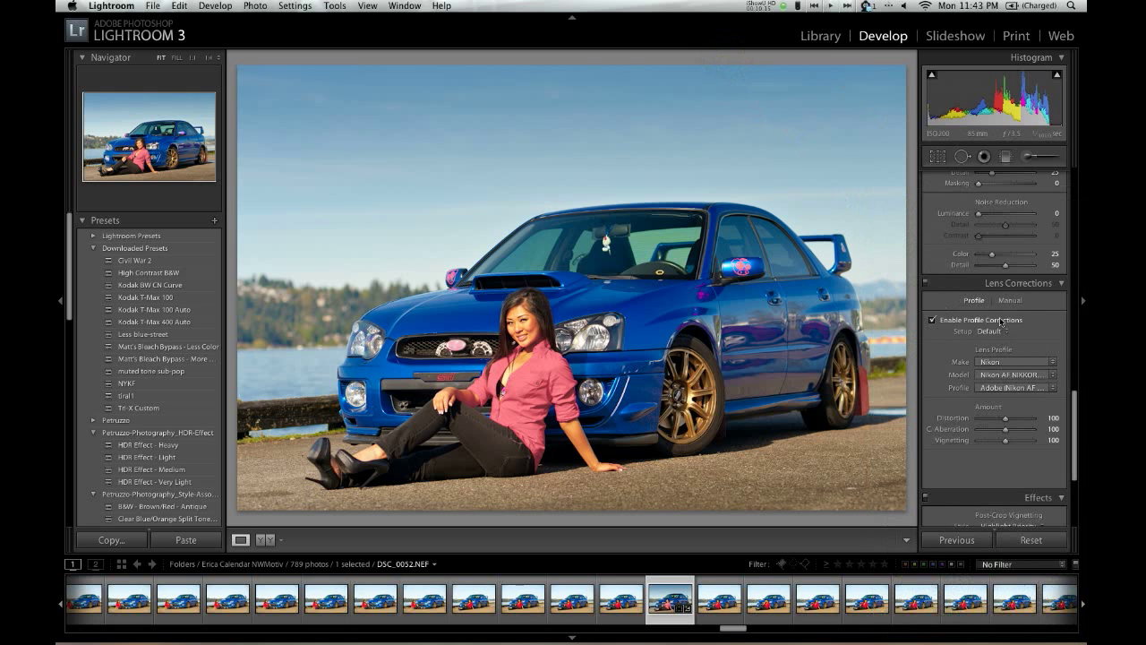
pyautogui.click(1009, 300)
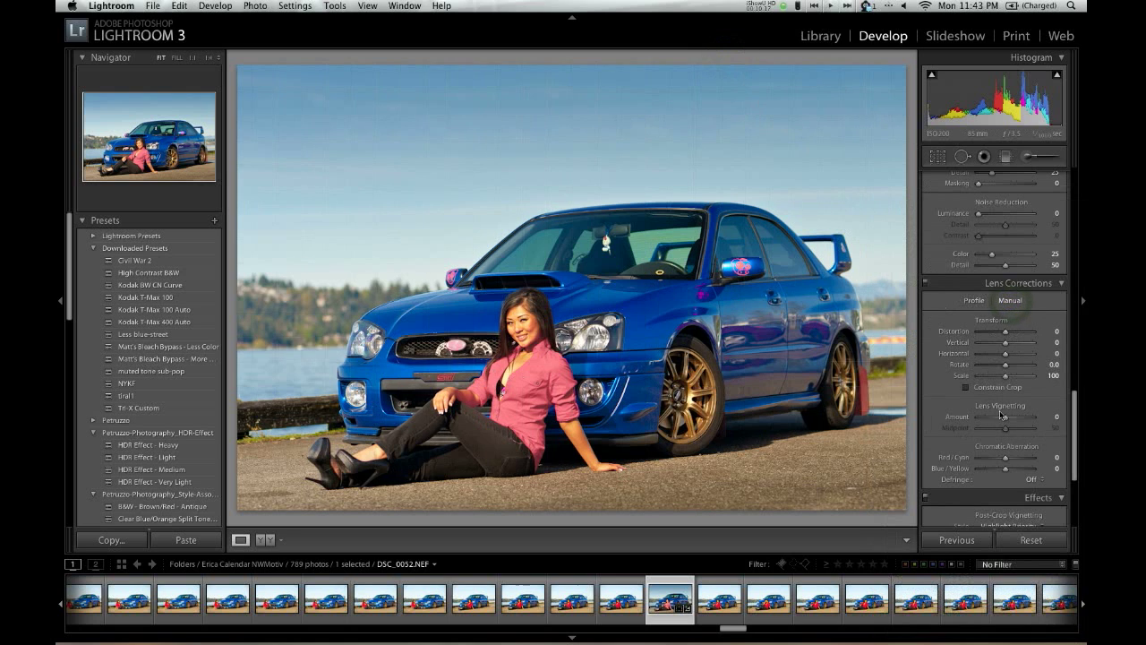
pyautogui.click(973, 301)
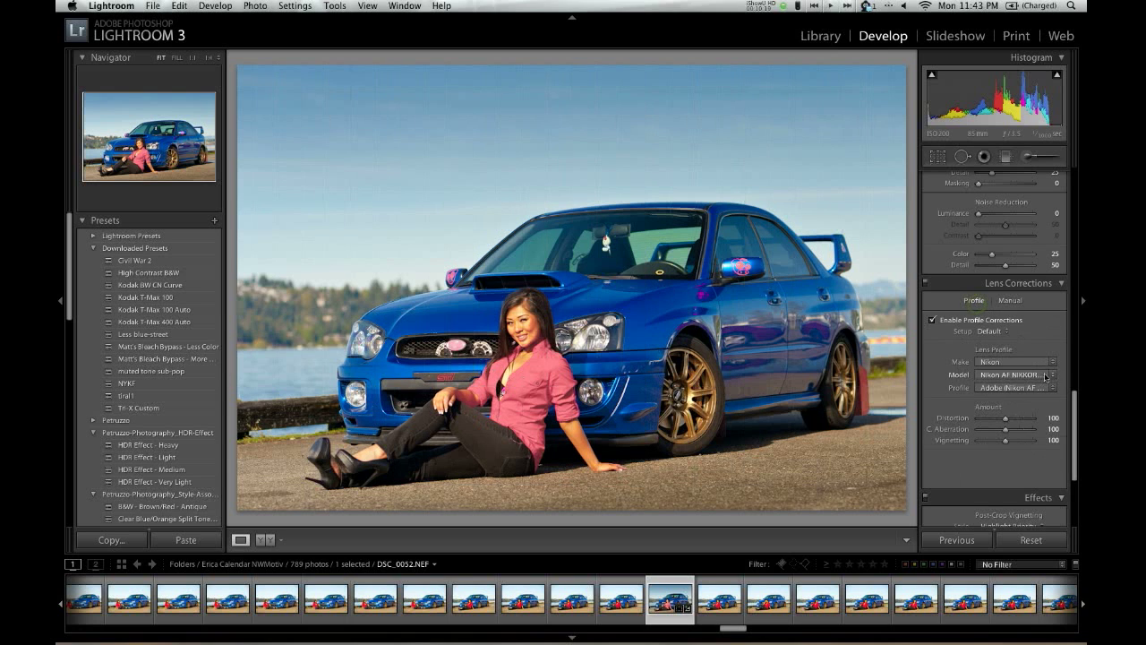
# - Examine the develop presets and the photo's edit history
pyautogui.scroll(10, 1036, 376)
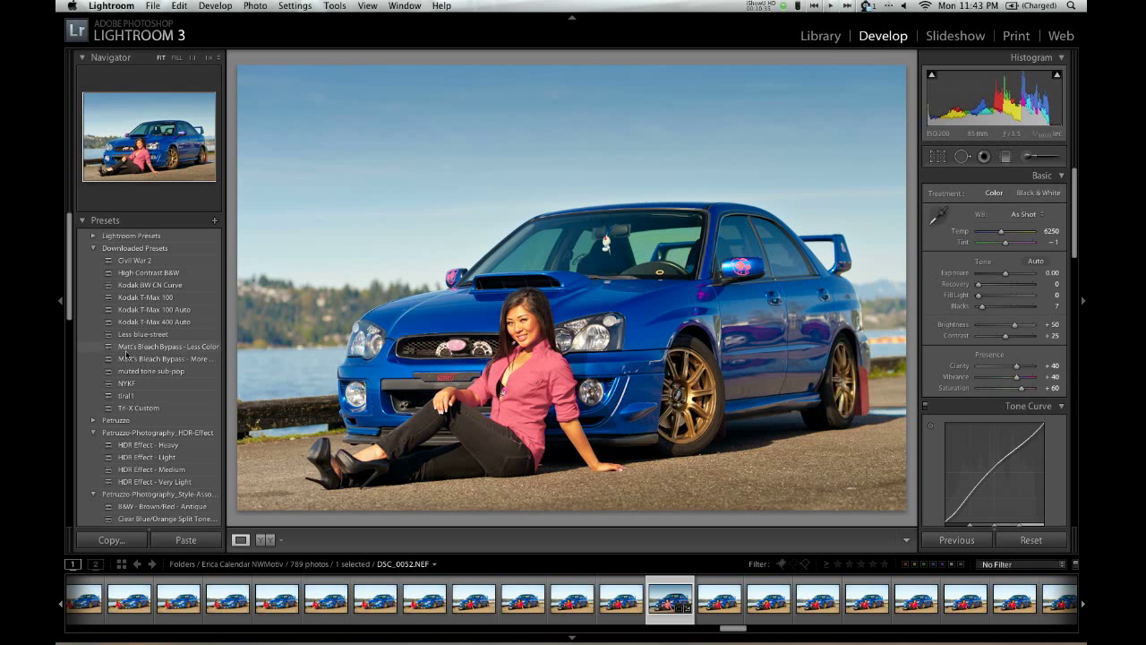
pyautogui.scroll(-10, 137, 327)
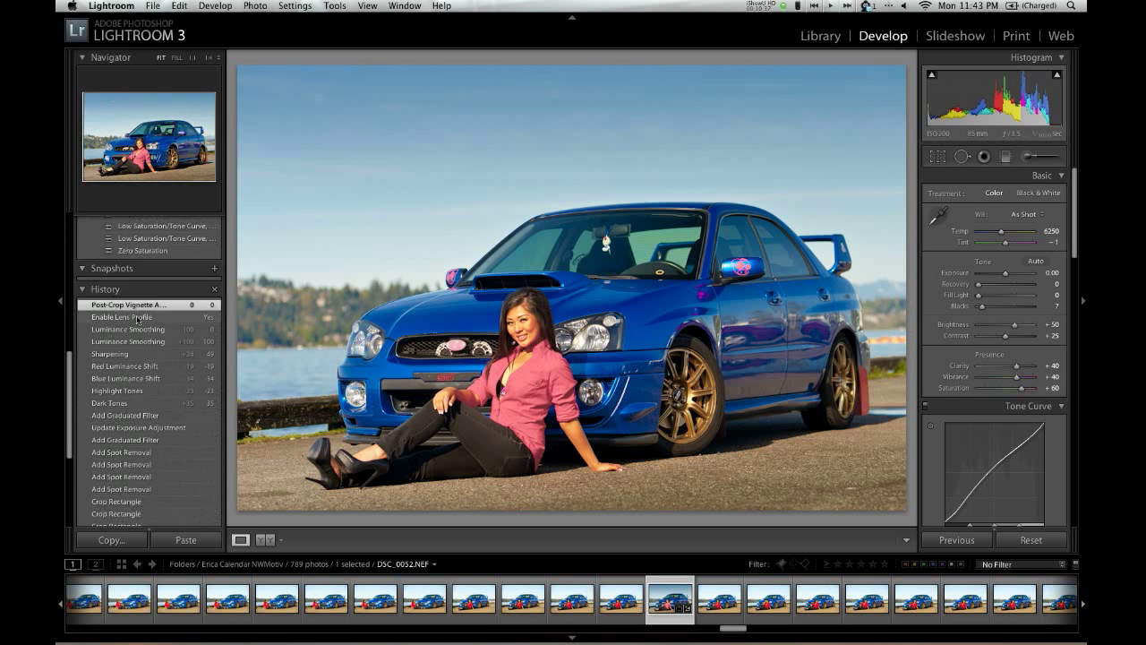
pyautogui.scroll(3, 137, 319)
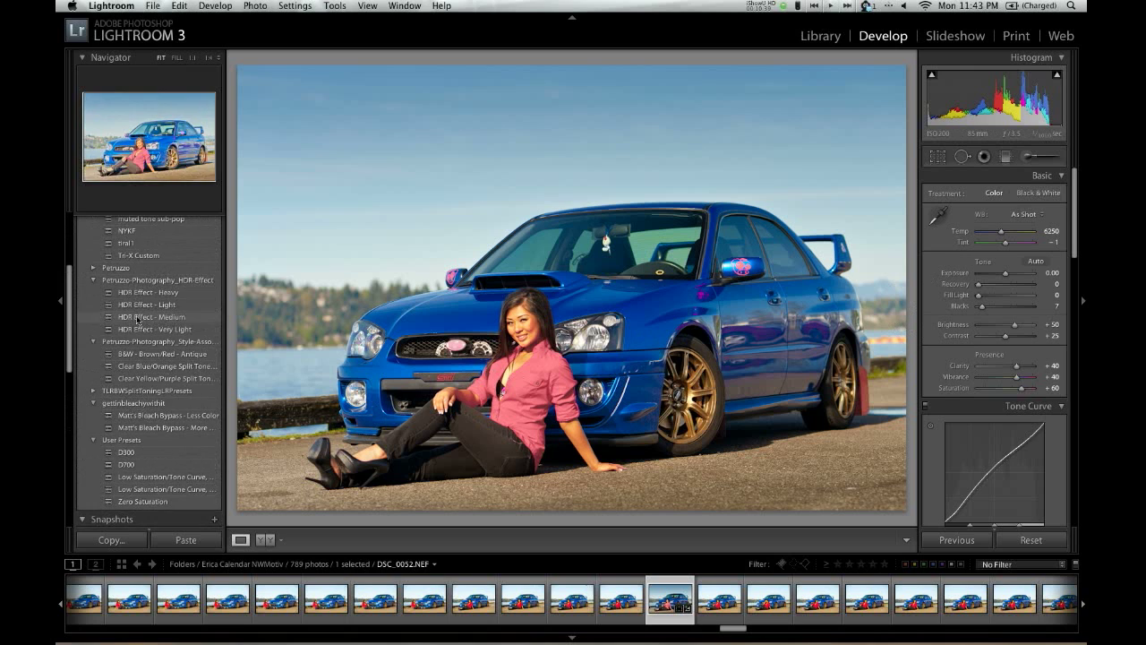
pyautogui.scroll(-3, 137, 319)
pyautogui.scroll(-2, 137, 320)
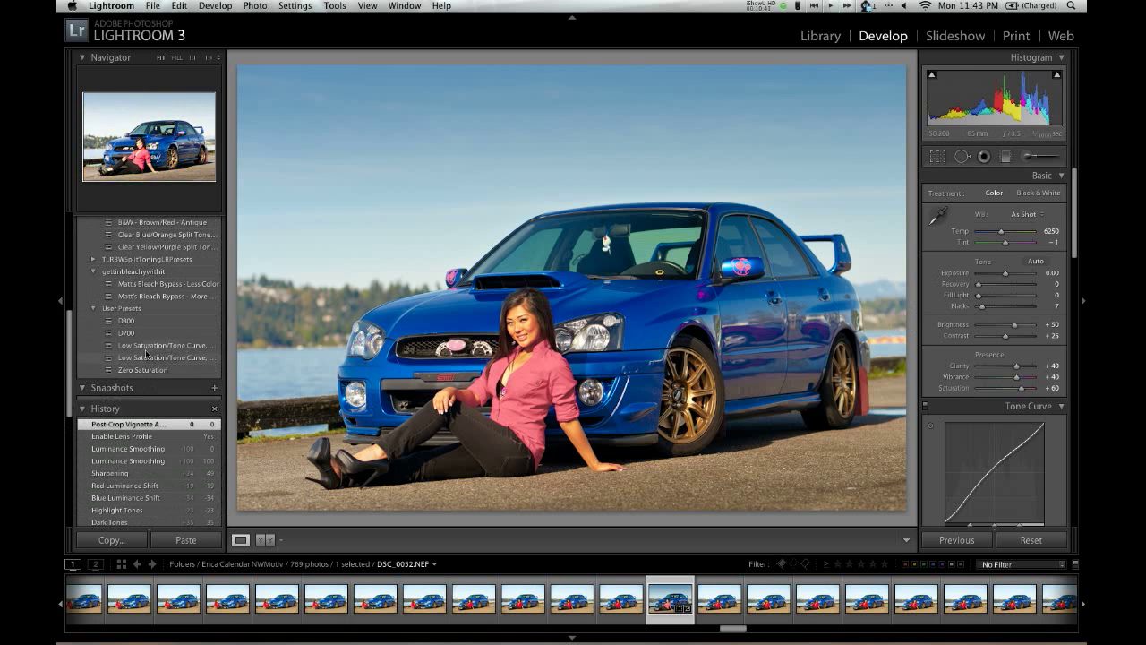
pyautogui.scroll(10, 164, 345)
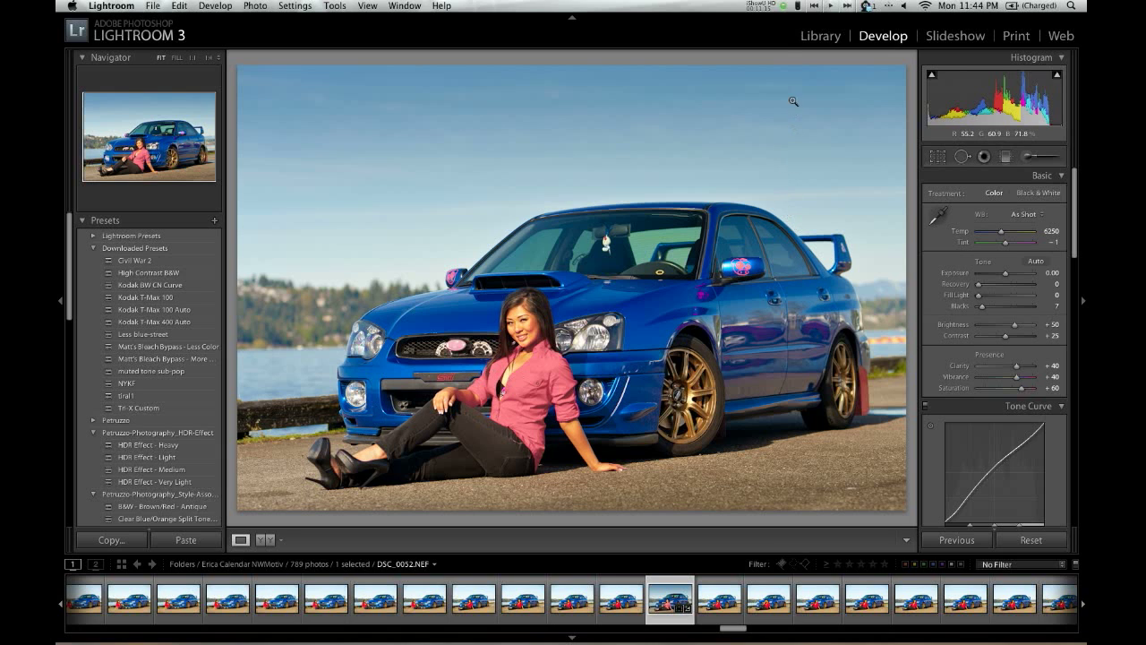
pyautogui.click(778, 9)
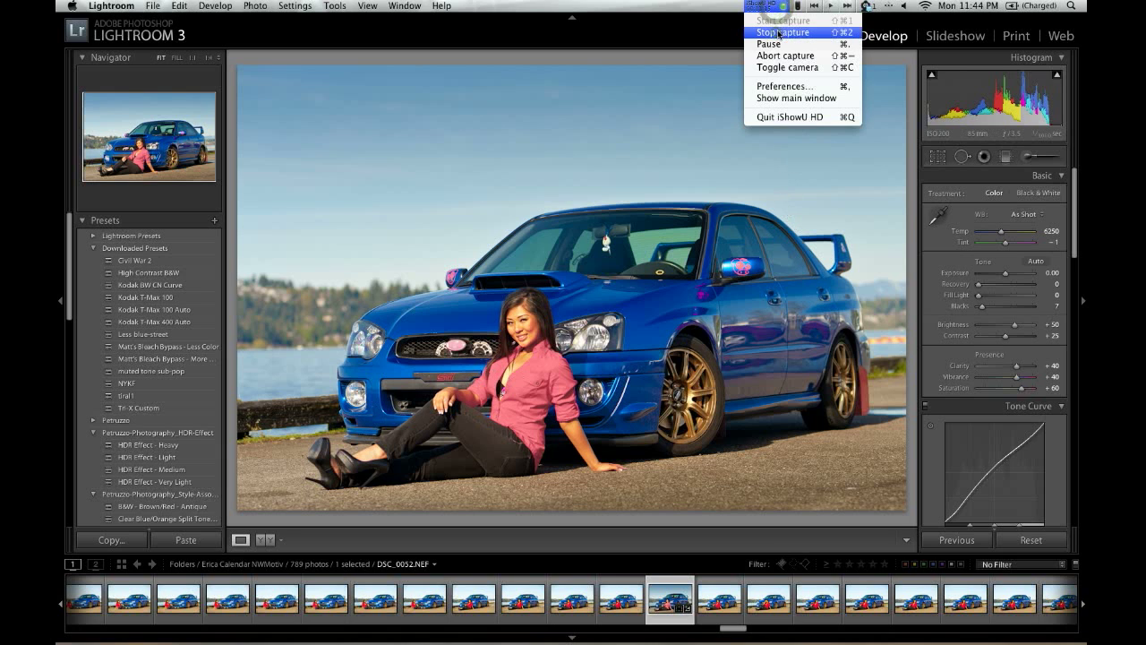